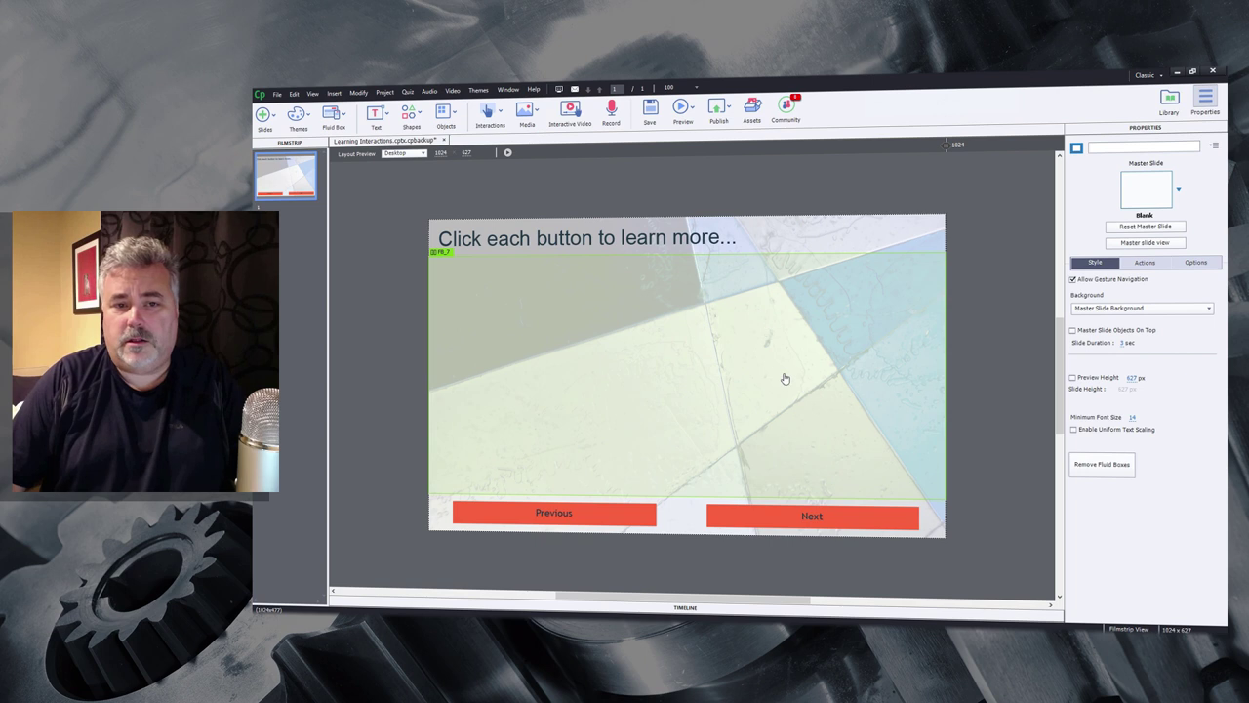
Step: Insert an Accordion learning interaction into the slide's empty content area
left_click(722, 351)
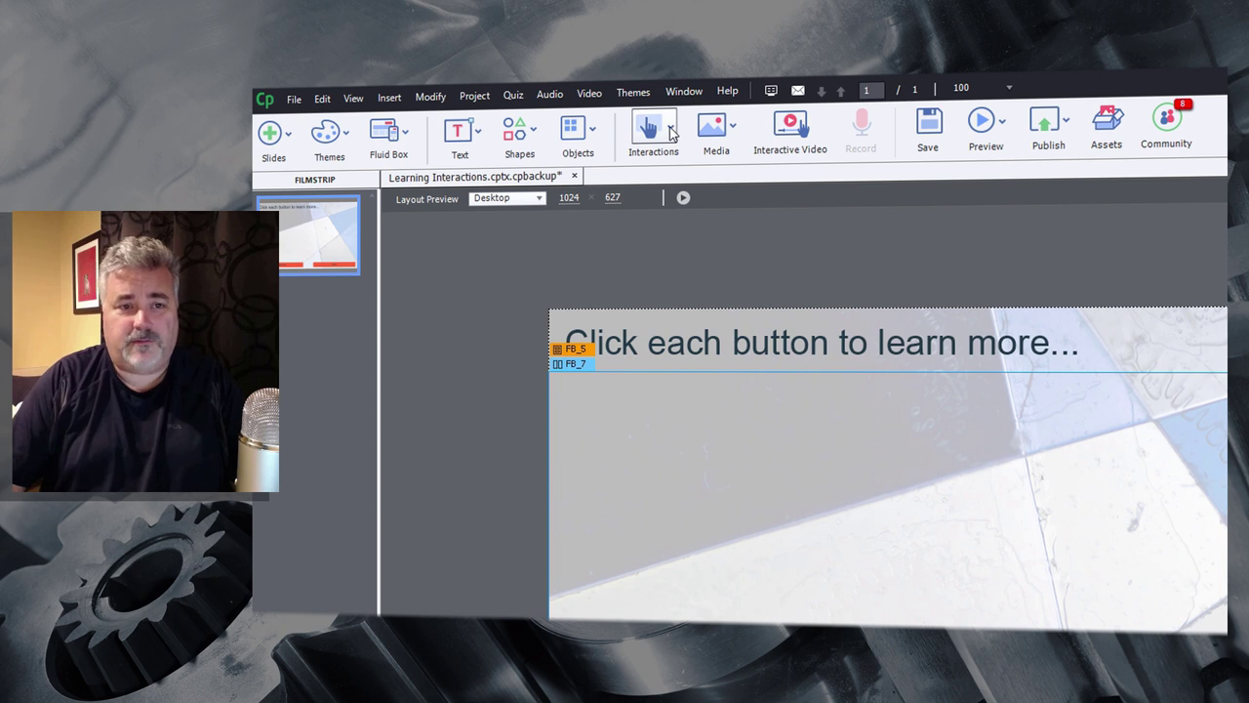
left_click(670, 133)
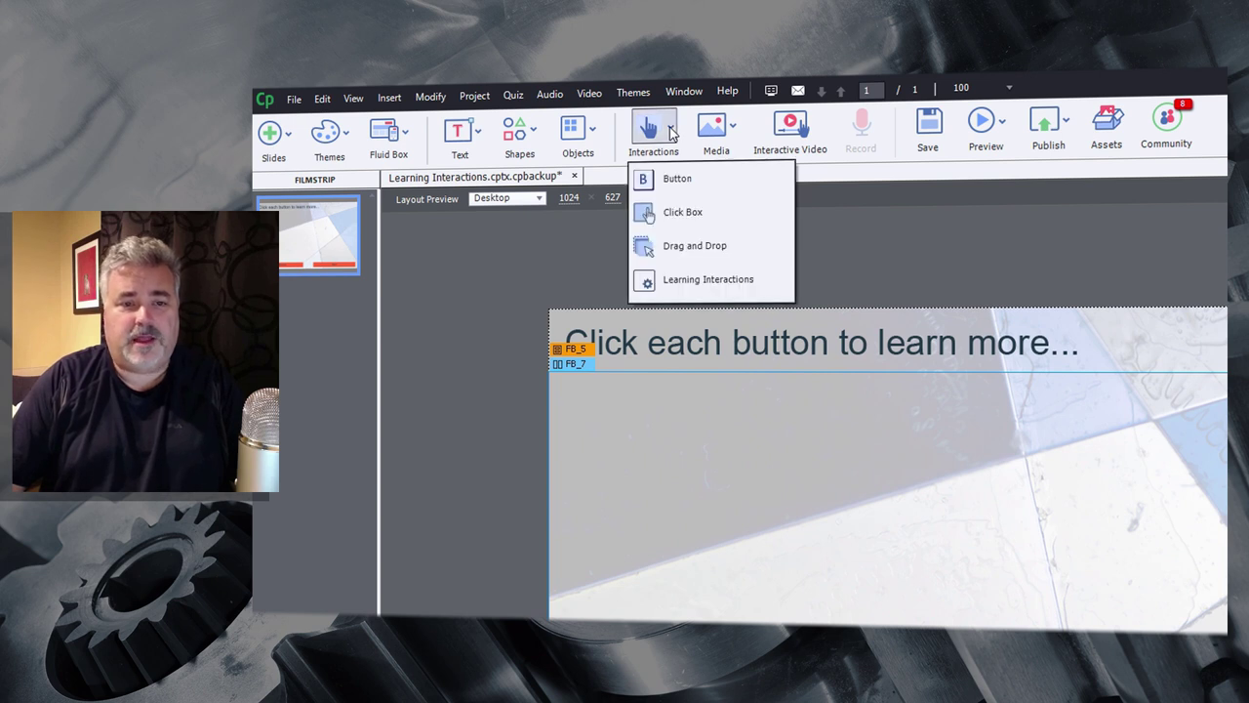
left_click(691, 281)
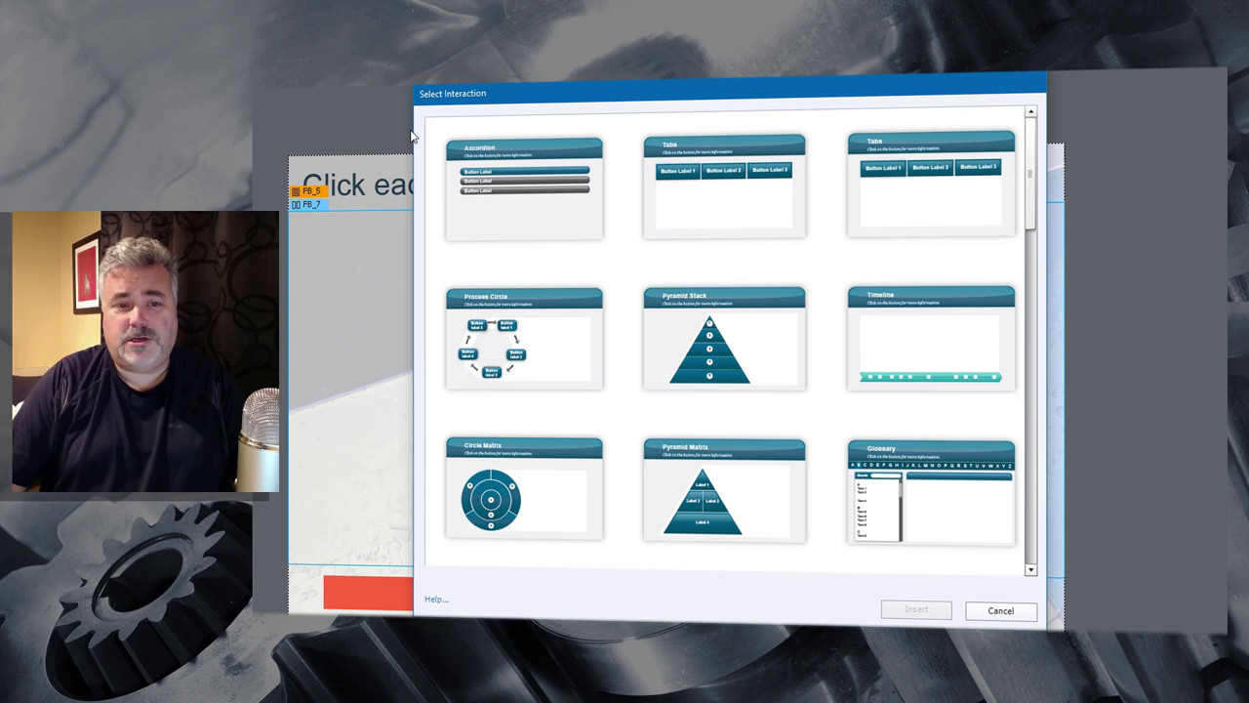
left_click(520, 187)
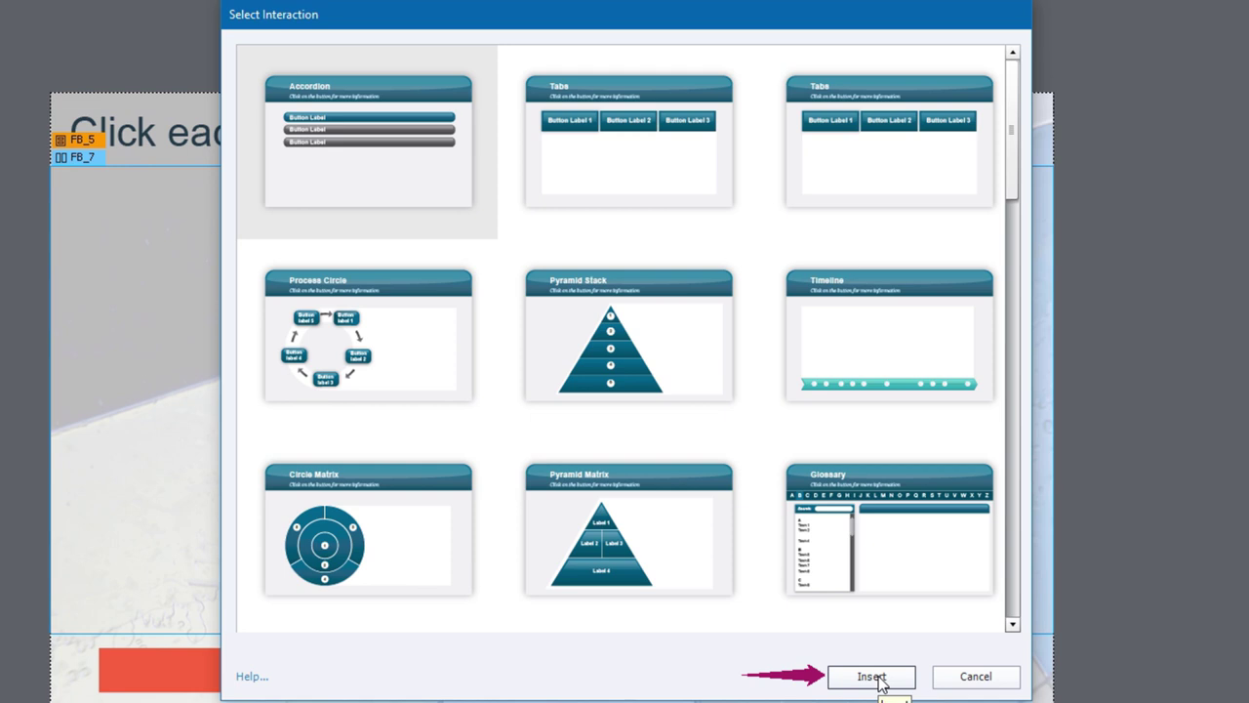
left_click(871, 676)
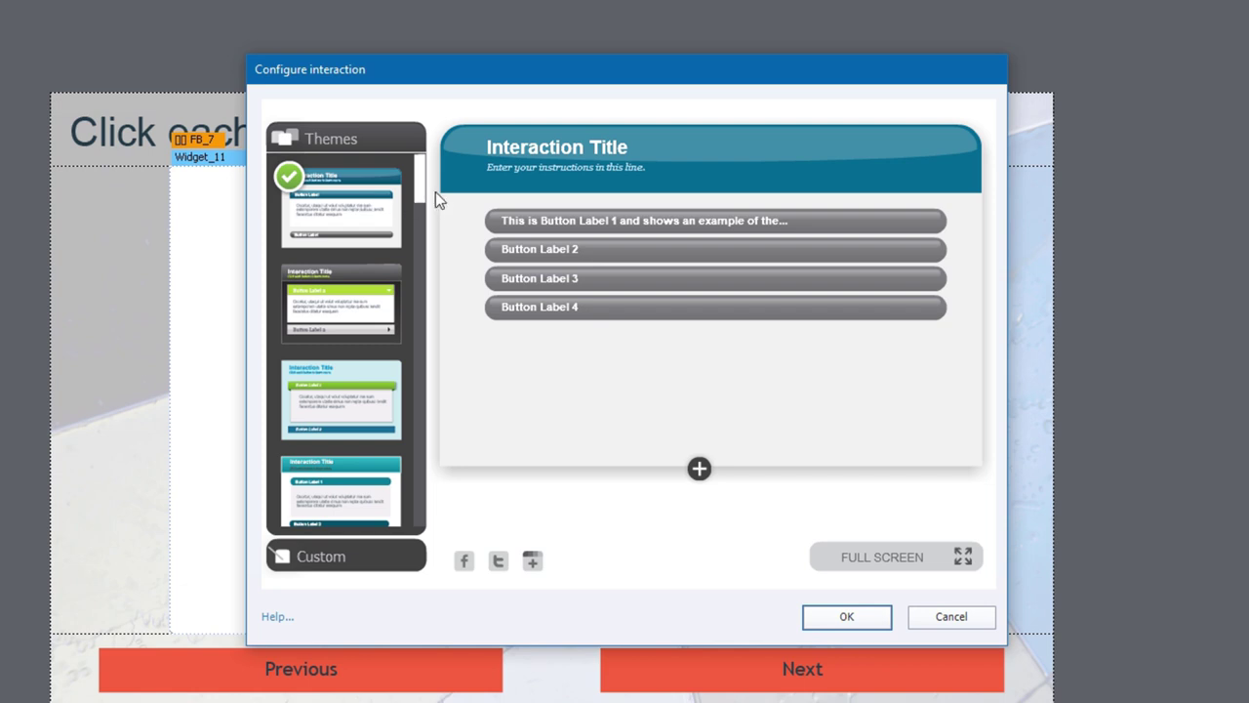
Step: Scroll the Themes list and apply Theme 8 to the accordion
left_click_drag(418, 181, 423, 326)
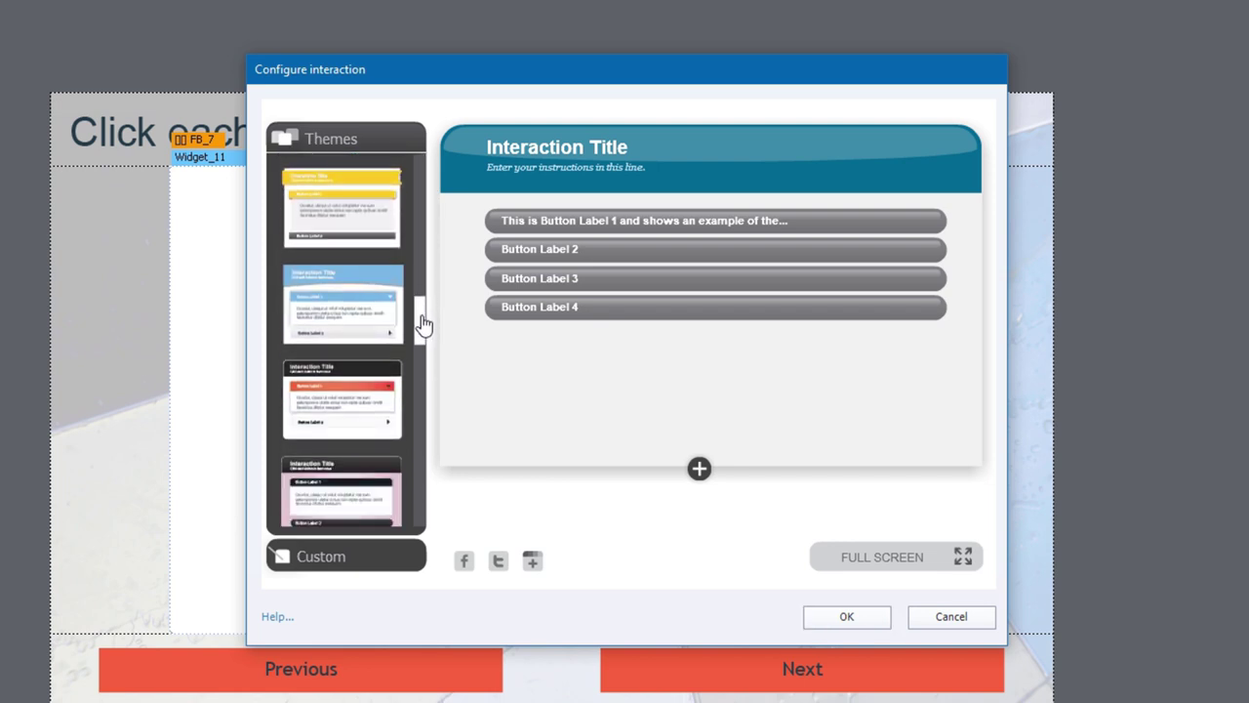
left_click(362, 303)
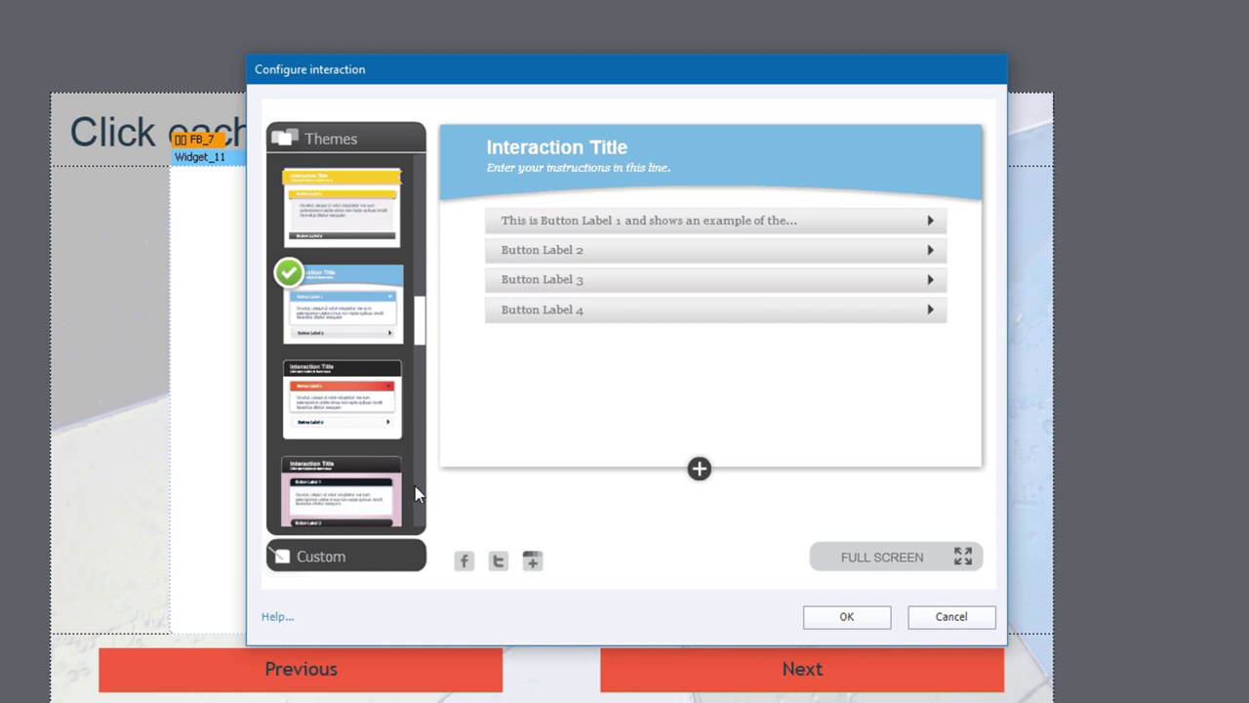
Step: Expand the Custom section and enable Customize instead of Default Colors
left_click(341, 560)
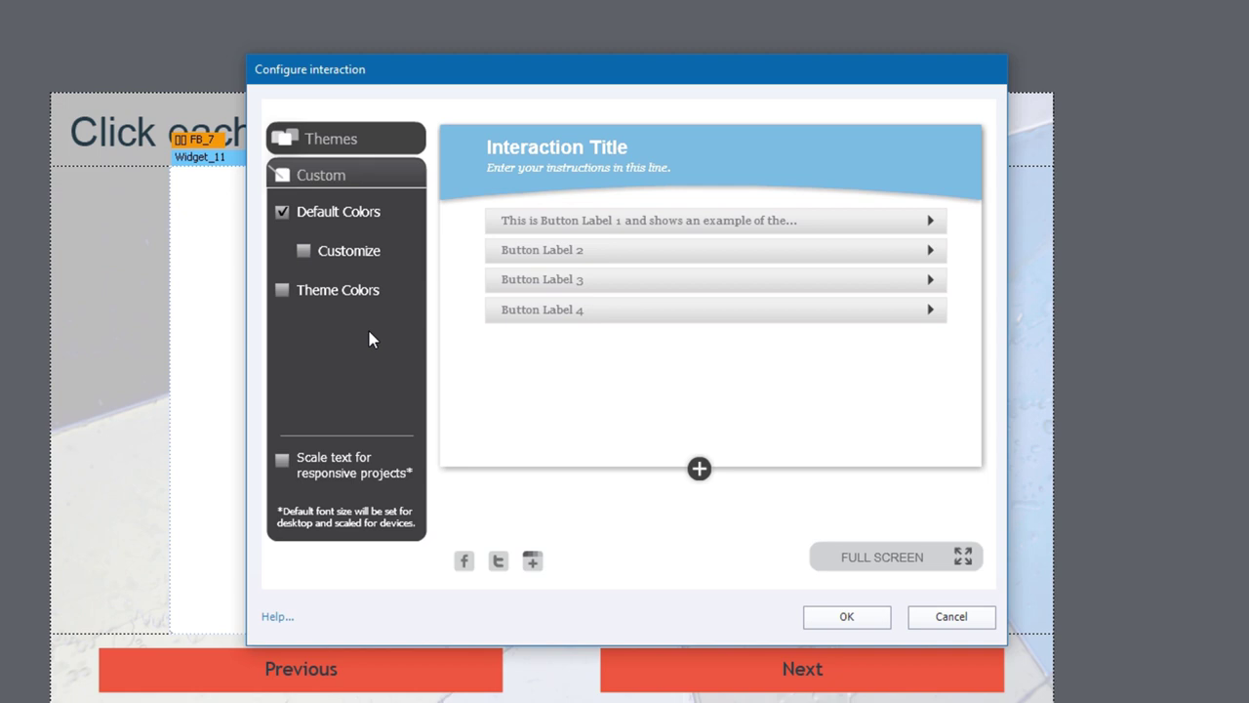
left_click(365, 261)
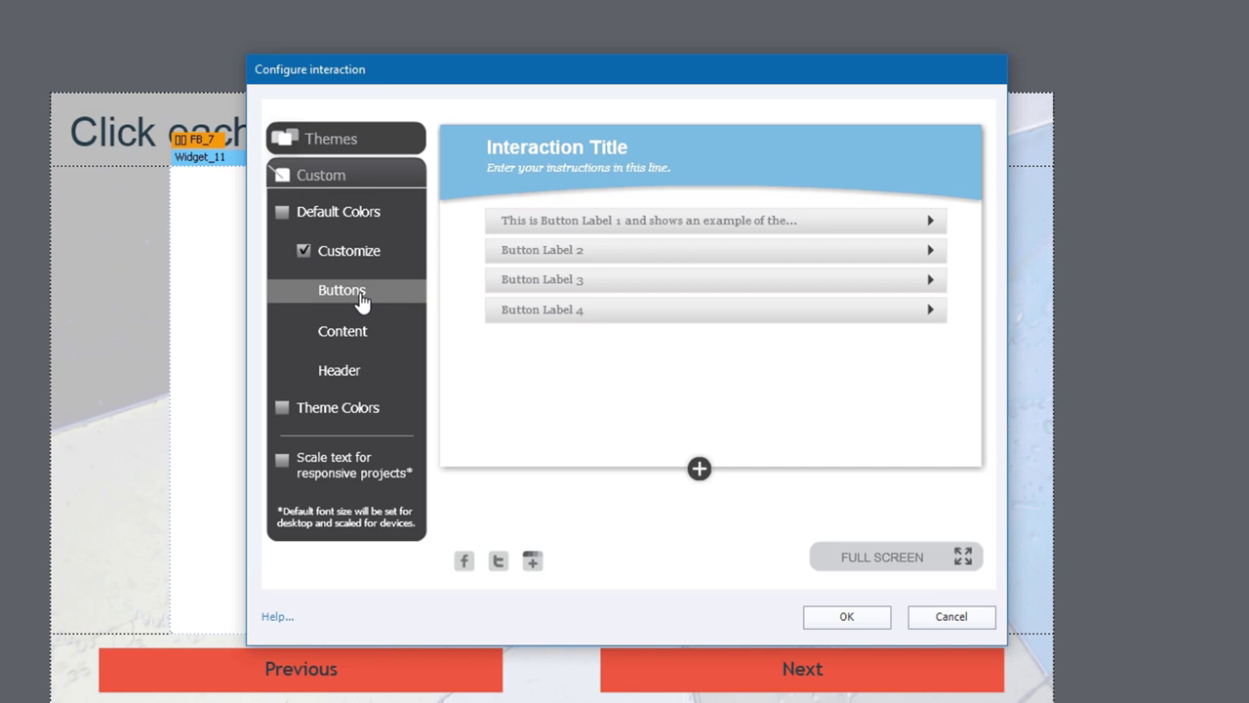
Step: Set the accordion's button label font to Roboto Slab
left_click(361, 303)
left_click(357, 386)
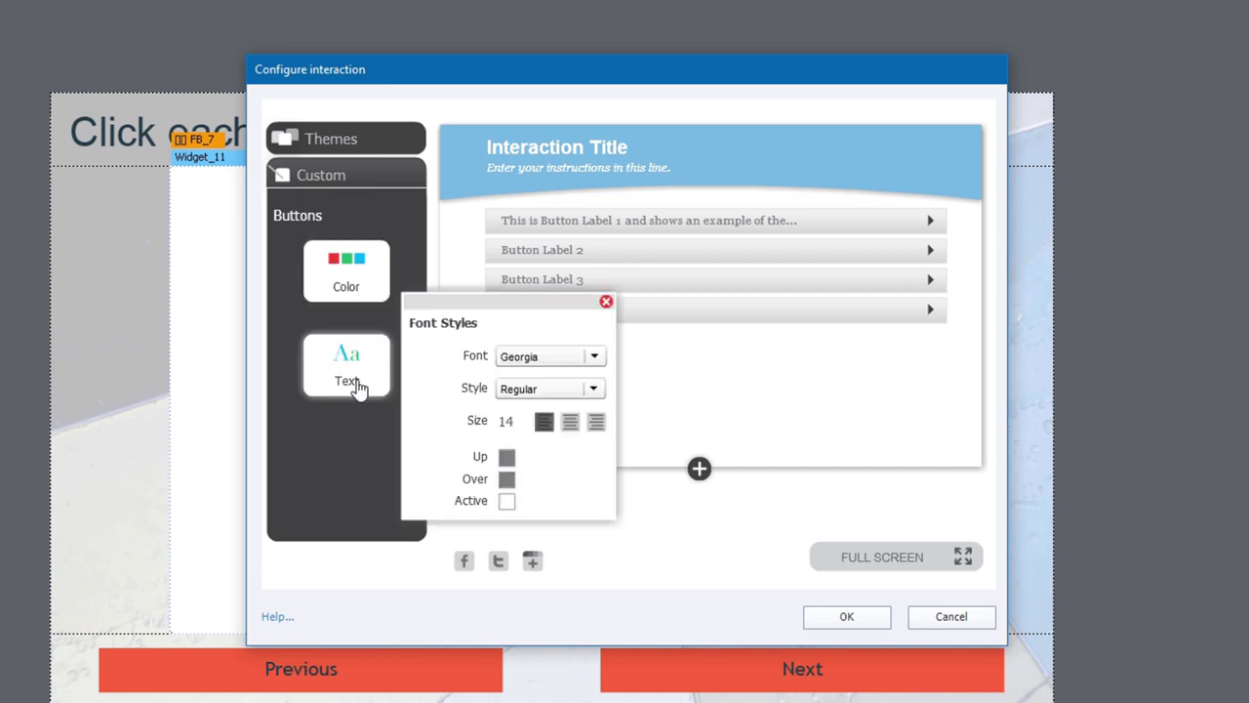
left_click(542, 359)
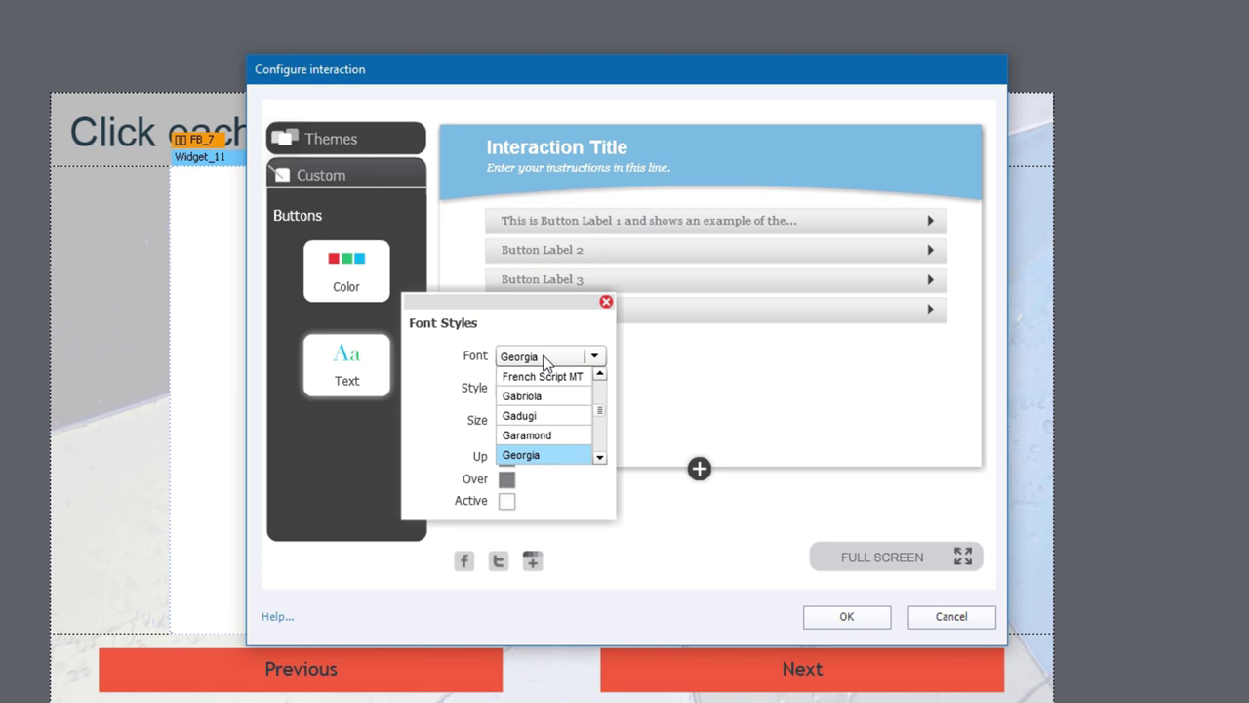
key("r")
key("Down")
key("Down")
key("Down")
key("Down")
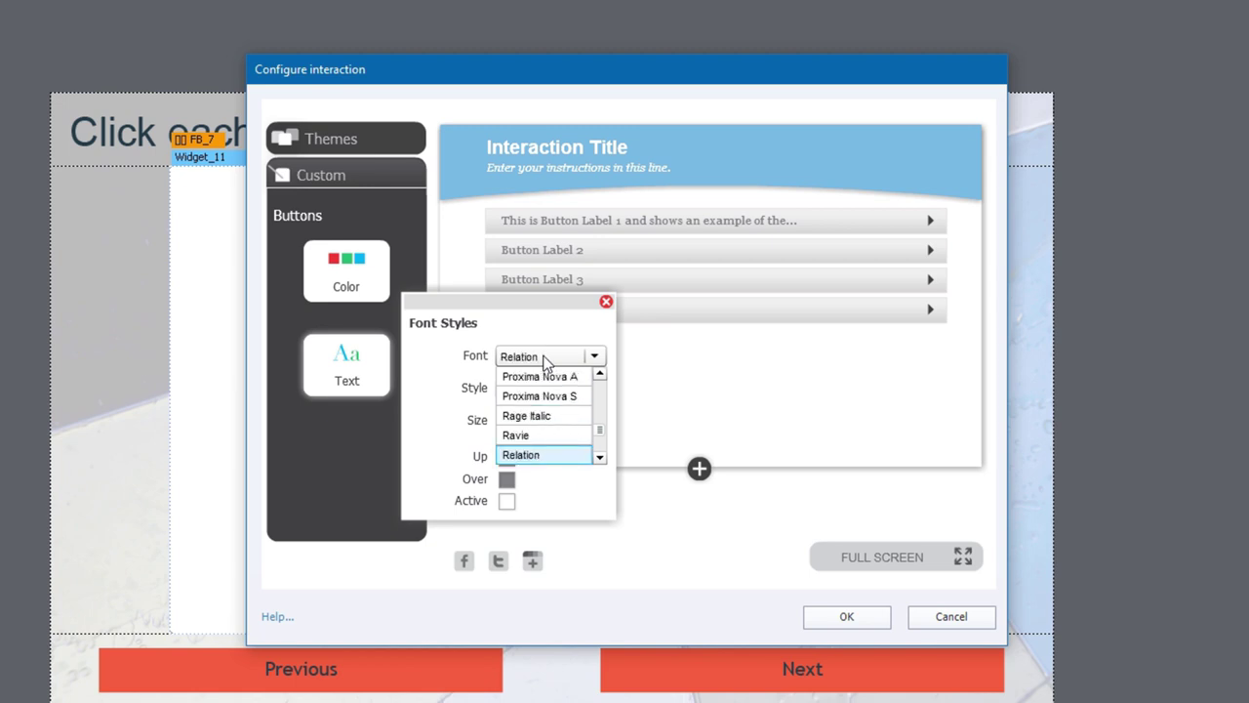
key("Down")
key("Down")
key("Down")
key("Down")
key("Down")
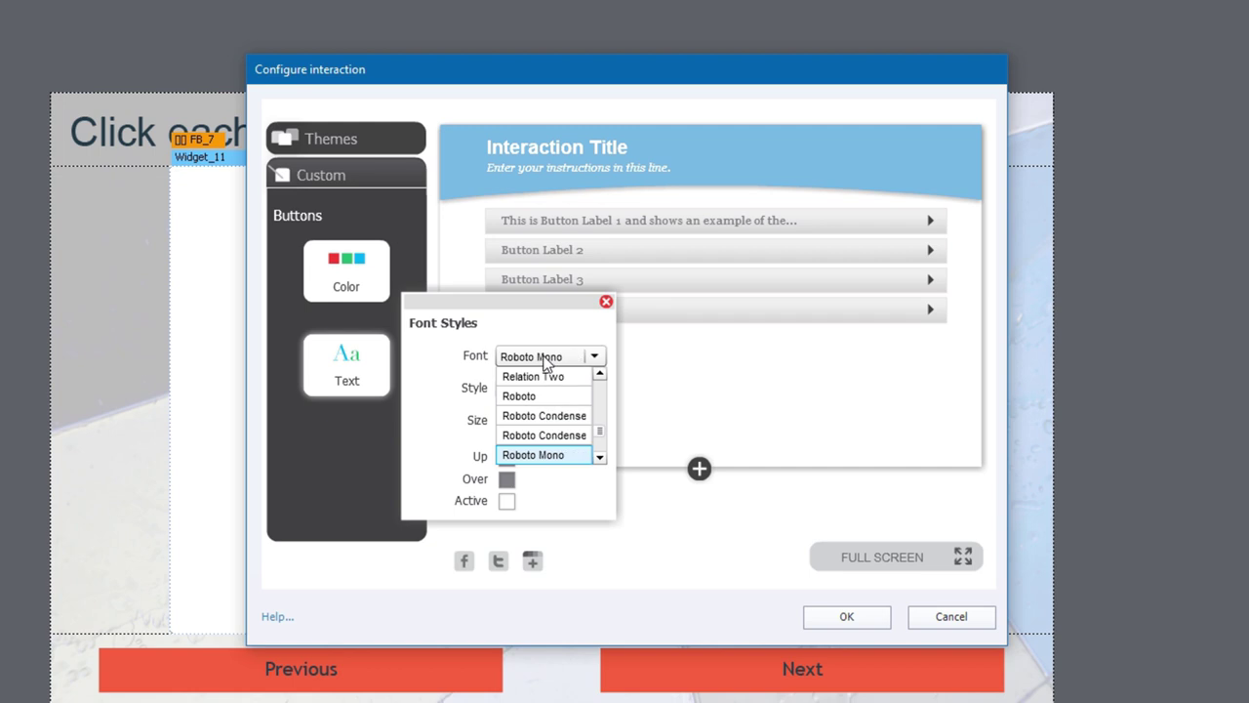
key("Down")
key("Down")
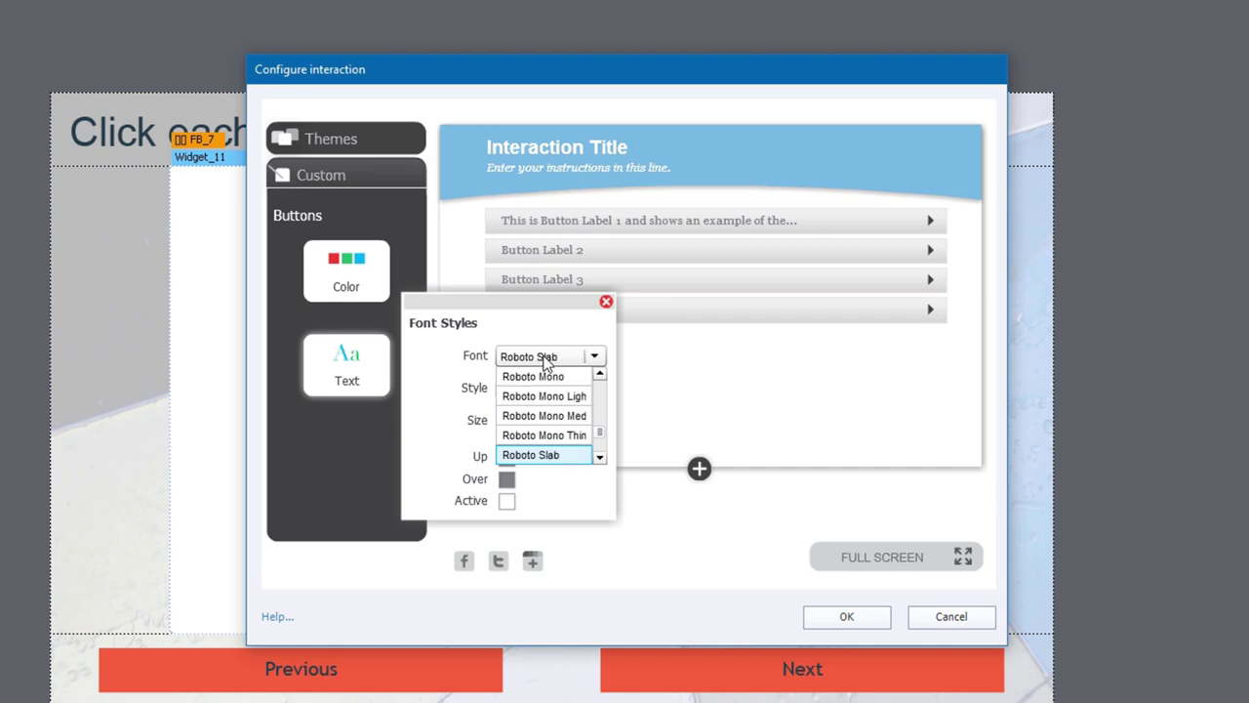
left_click(554, 455)
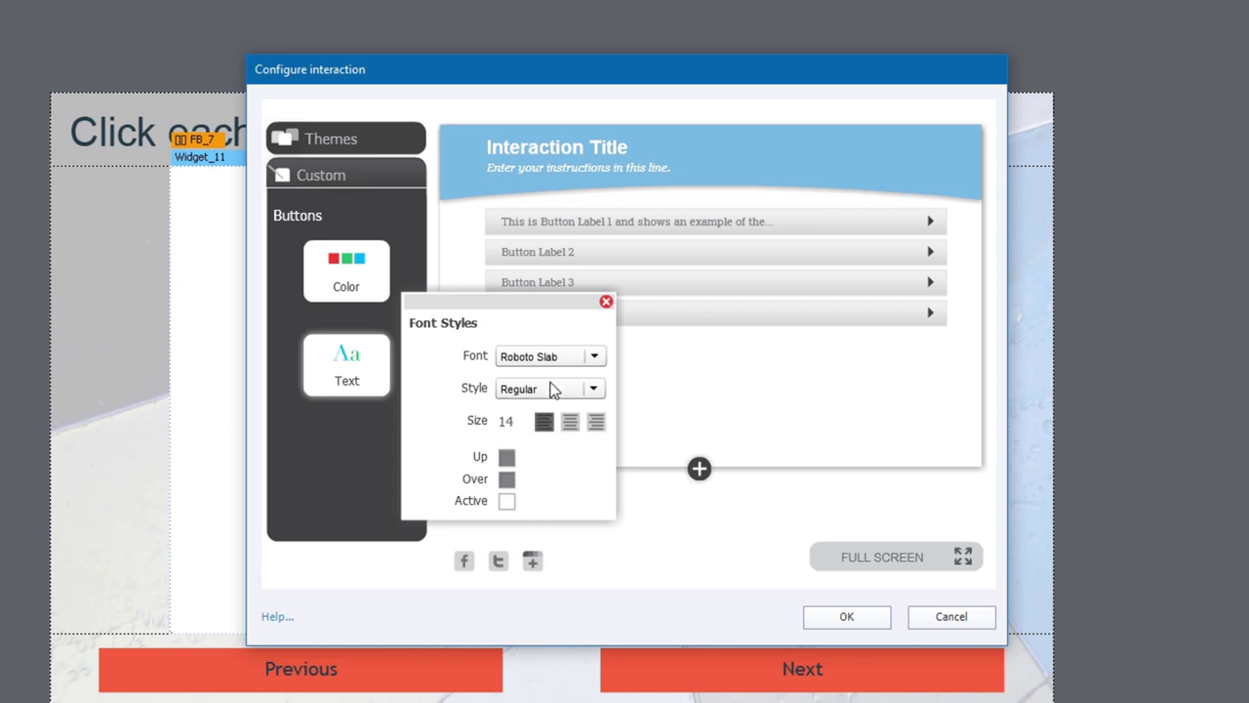
left_click(606, 304)
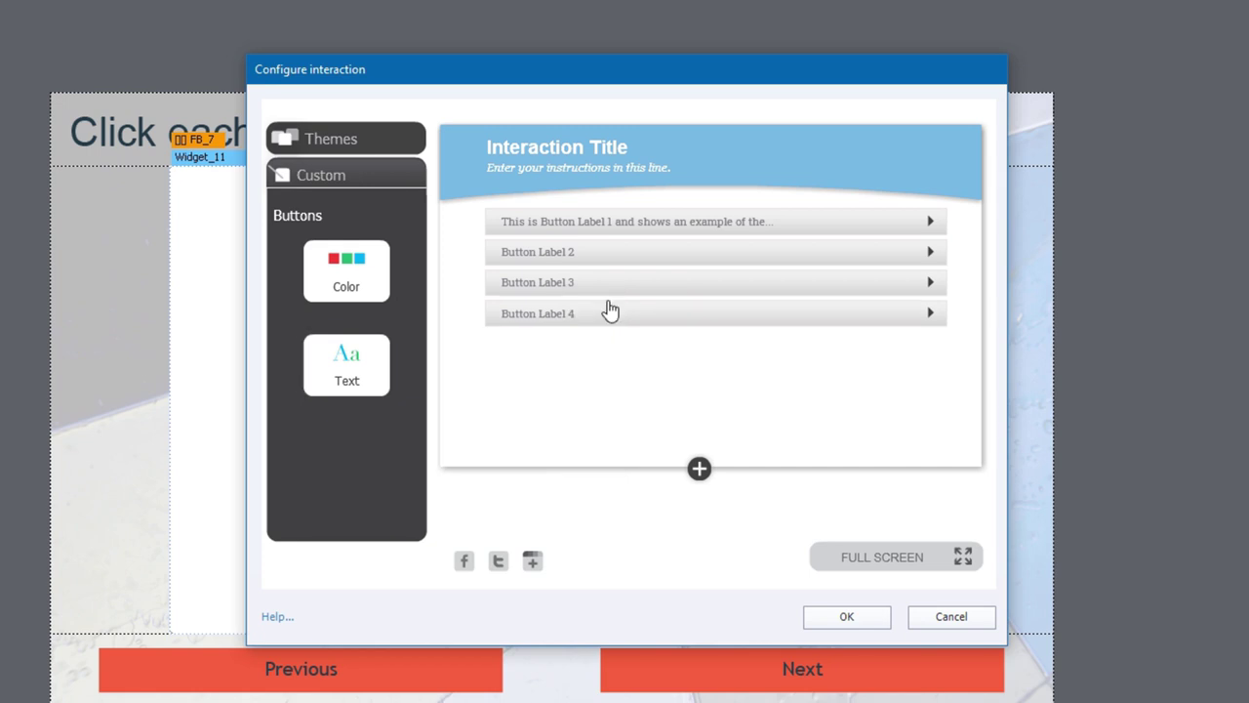
left_click(323, 181)
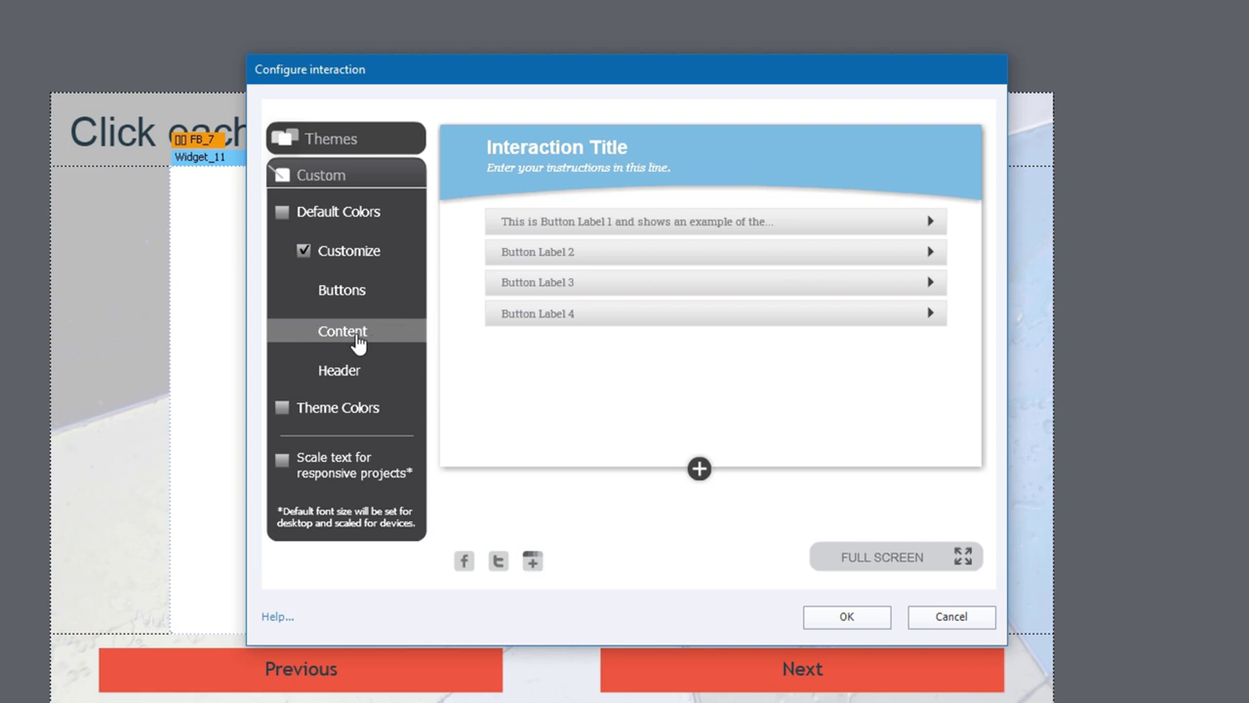
Step: Set the accordion's content text font to Roboto
left_click(657, 231)
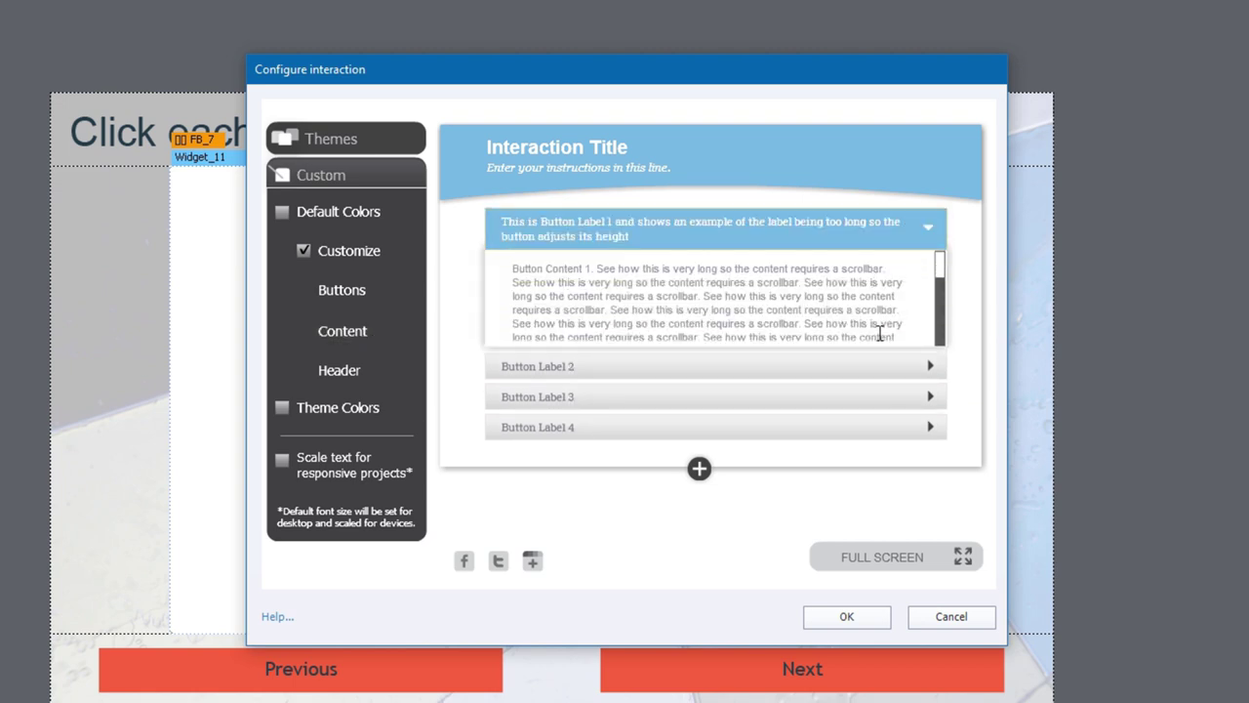
left_click(347, 334)
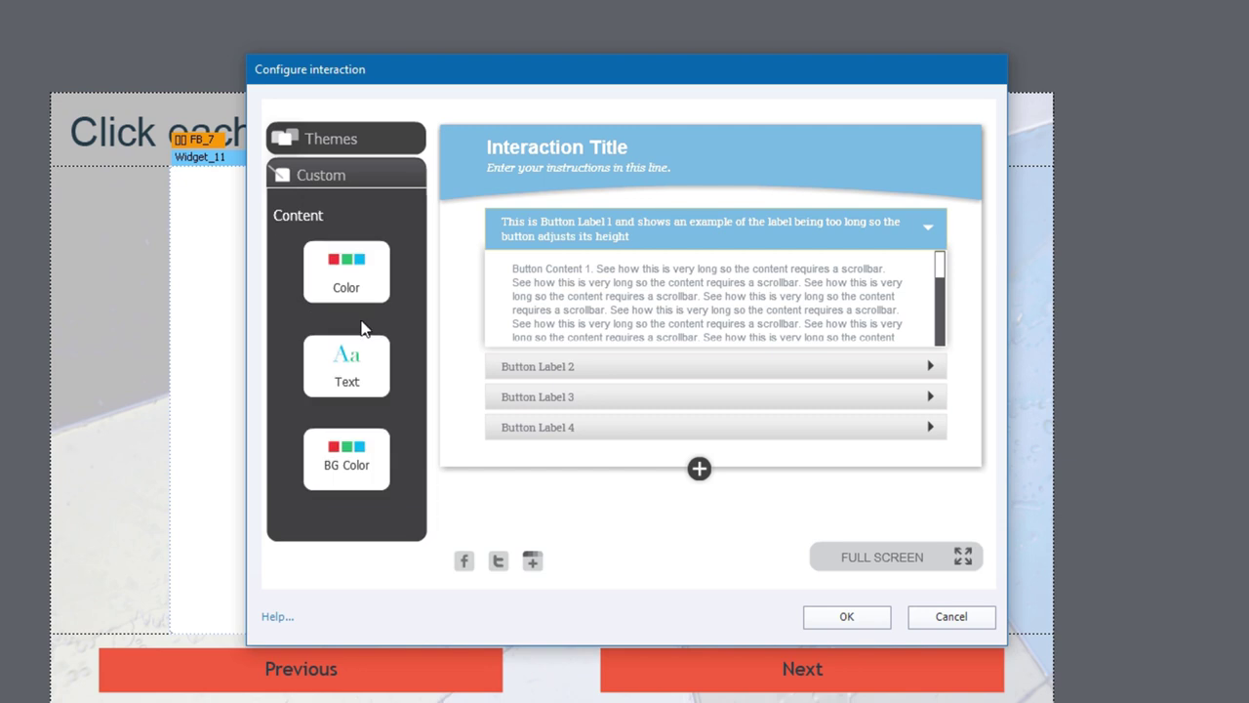
left_click(350, 365)
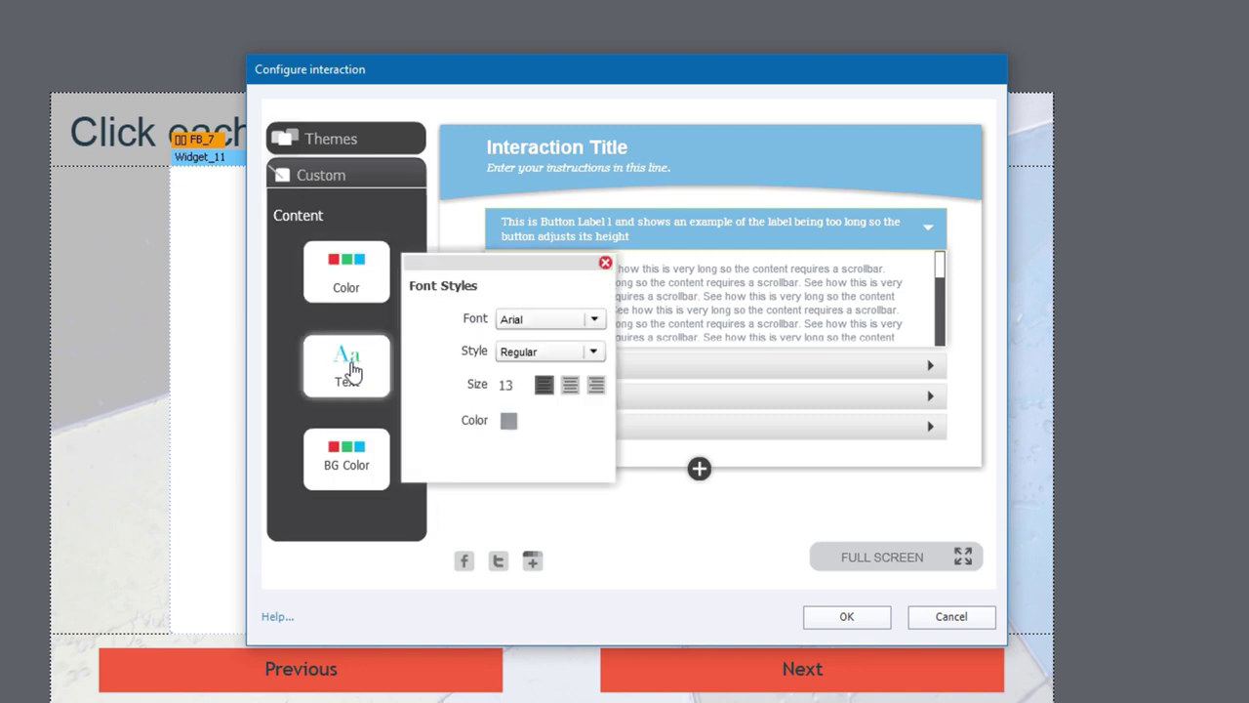
left_click(544, 322)
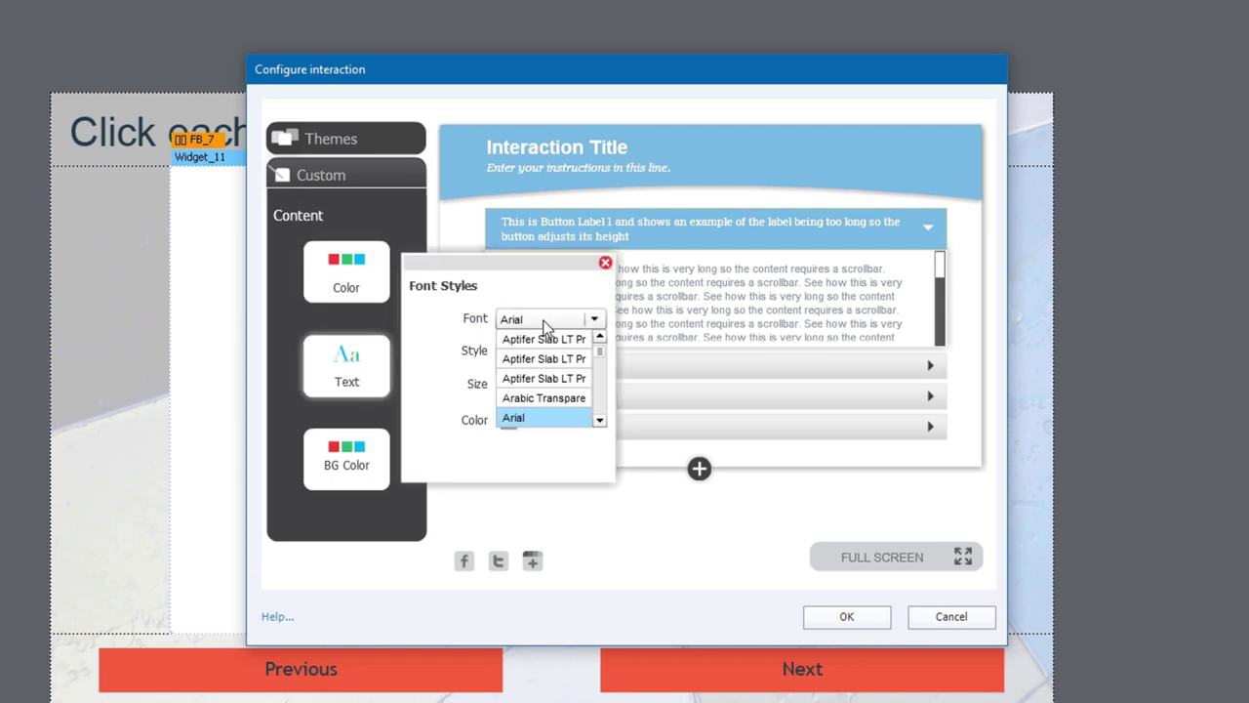
key("r")
key("Down")
key("Down")
key("Down")
key("Down")
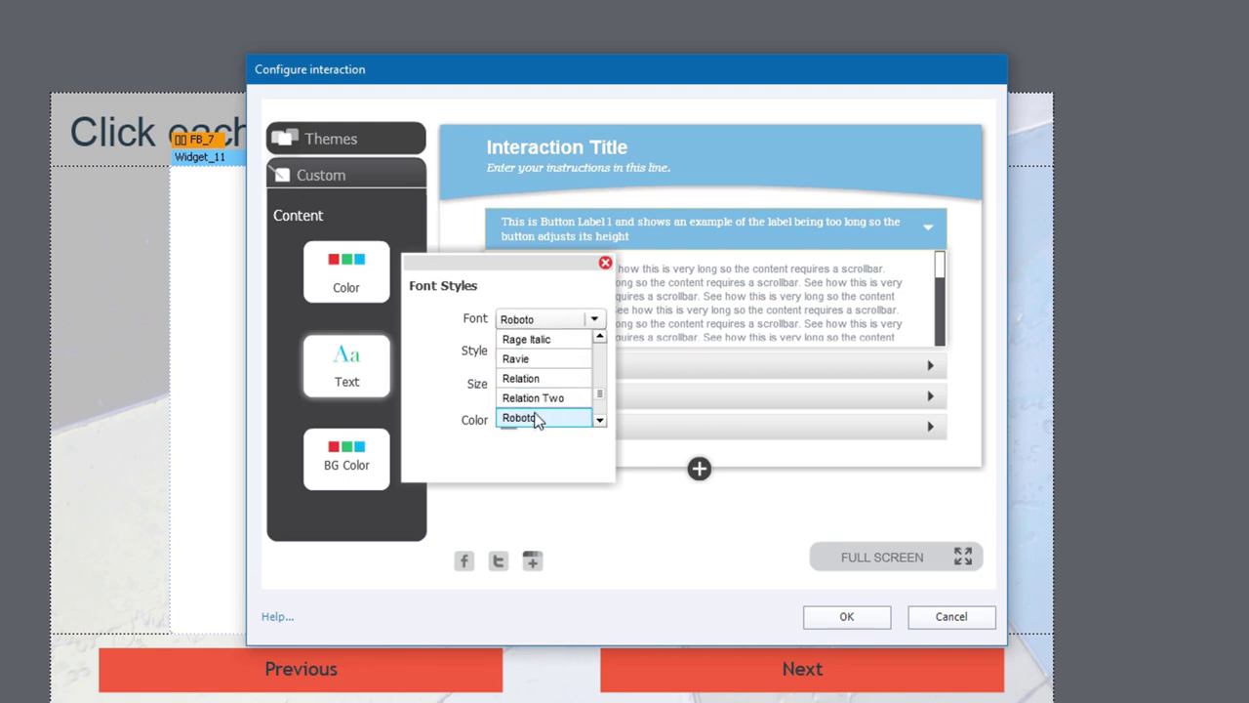
left_click(537, 419)
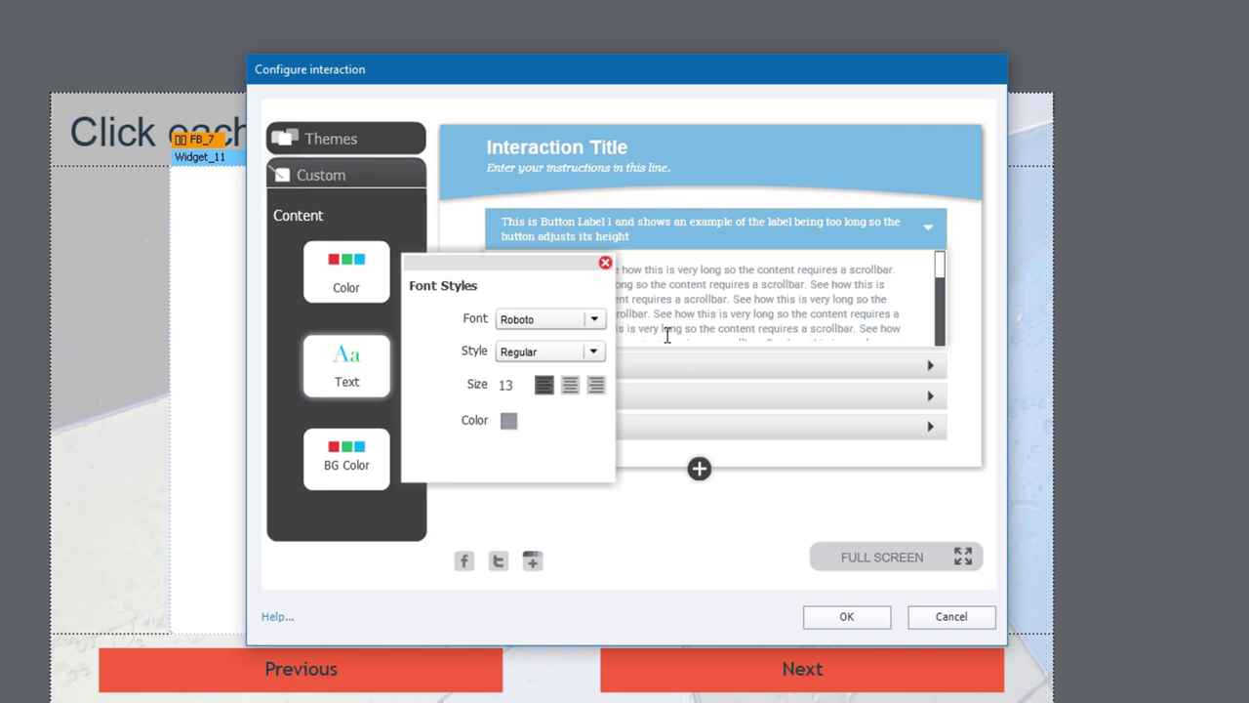
Step: Switch the accordion's Header toggle to Off and confirm the configuration with OK
left_click(605, 262)
left_click(325, 177)
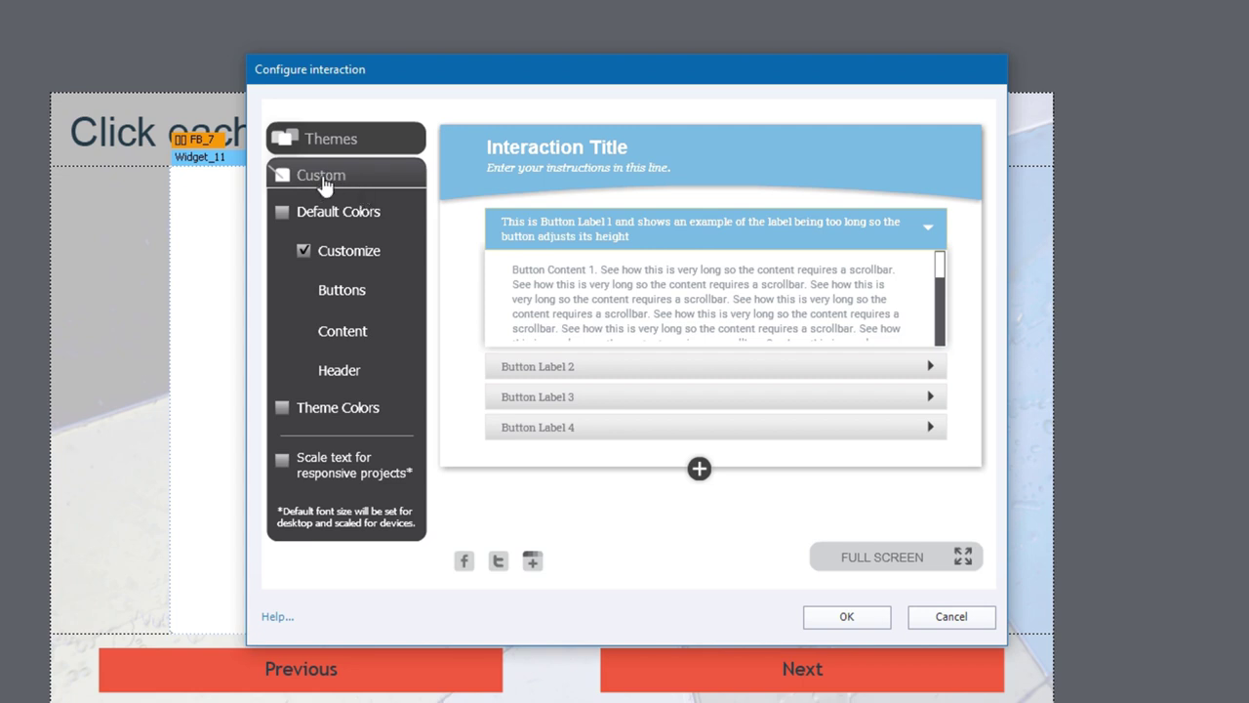
left_click(342, 370)
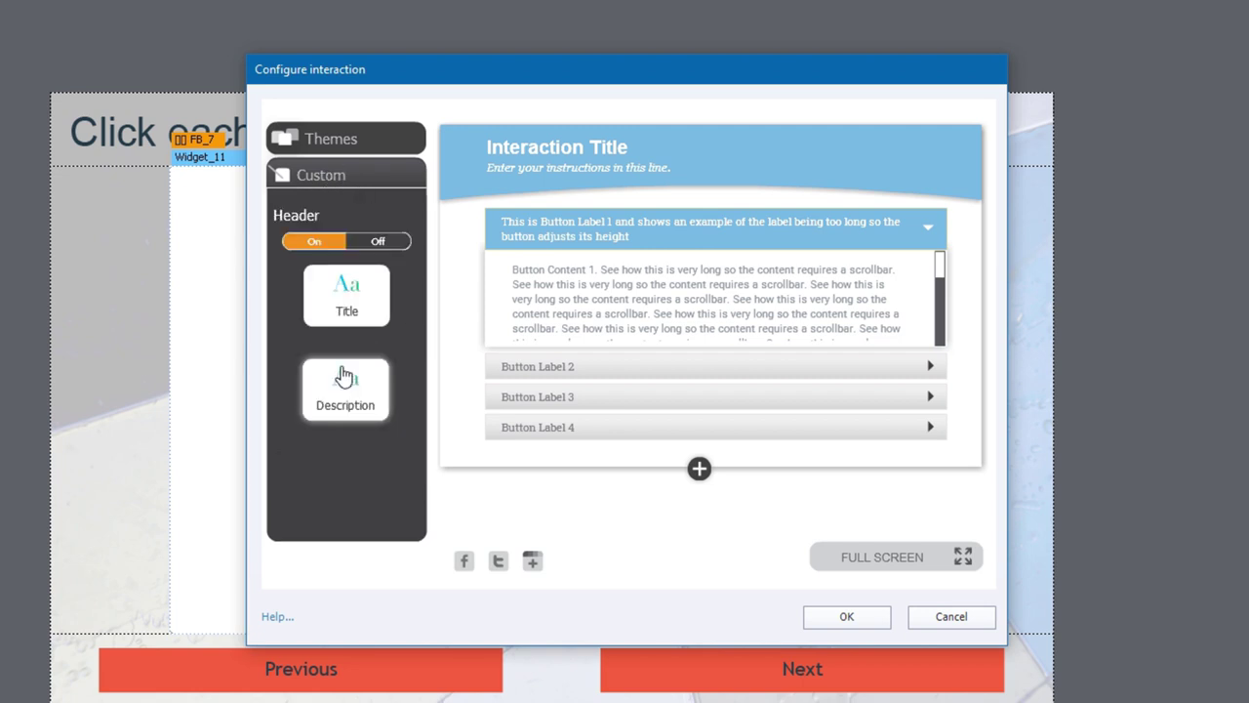
left_click(374, 243)
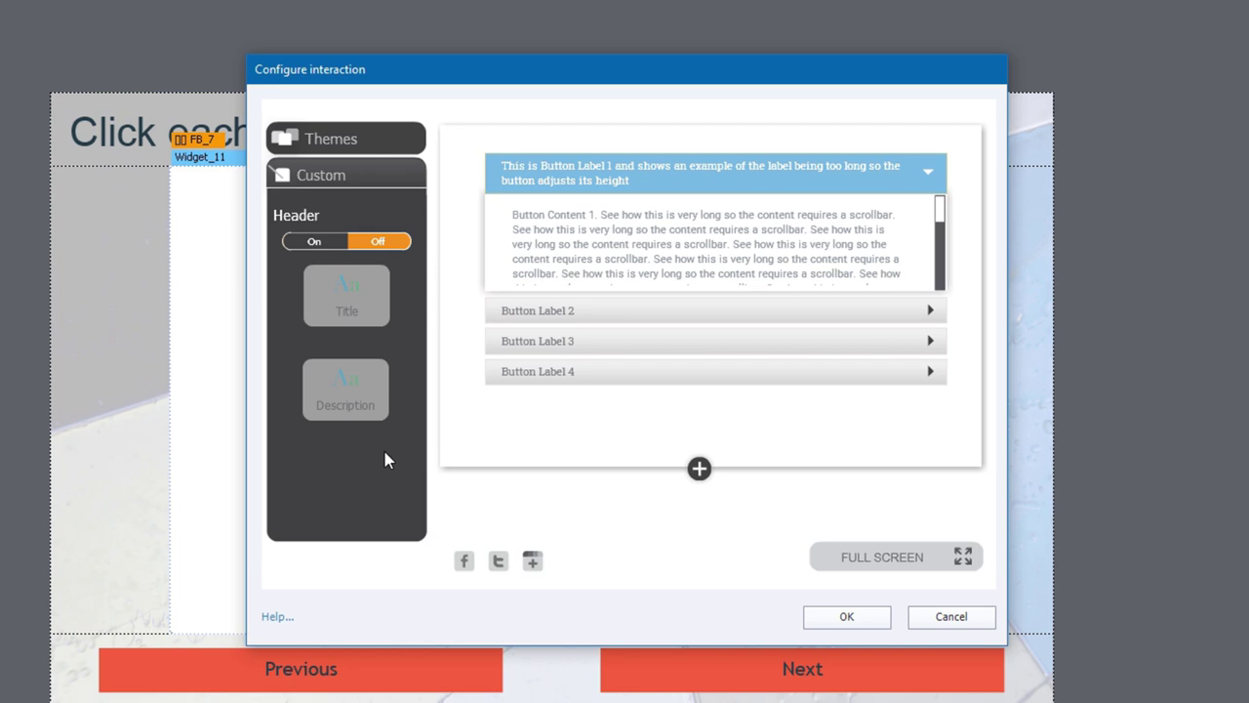
left_click(349, 176)
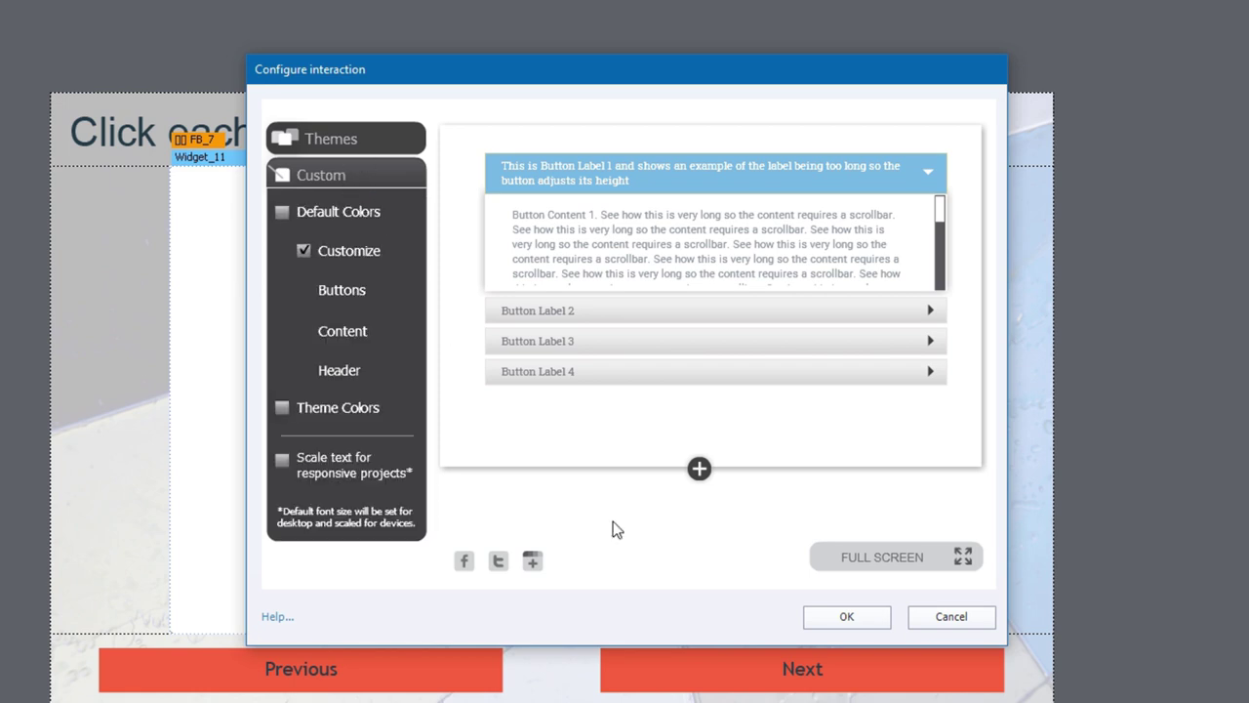
left_click(860, 619)
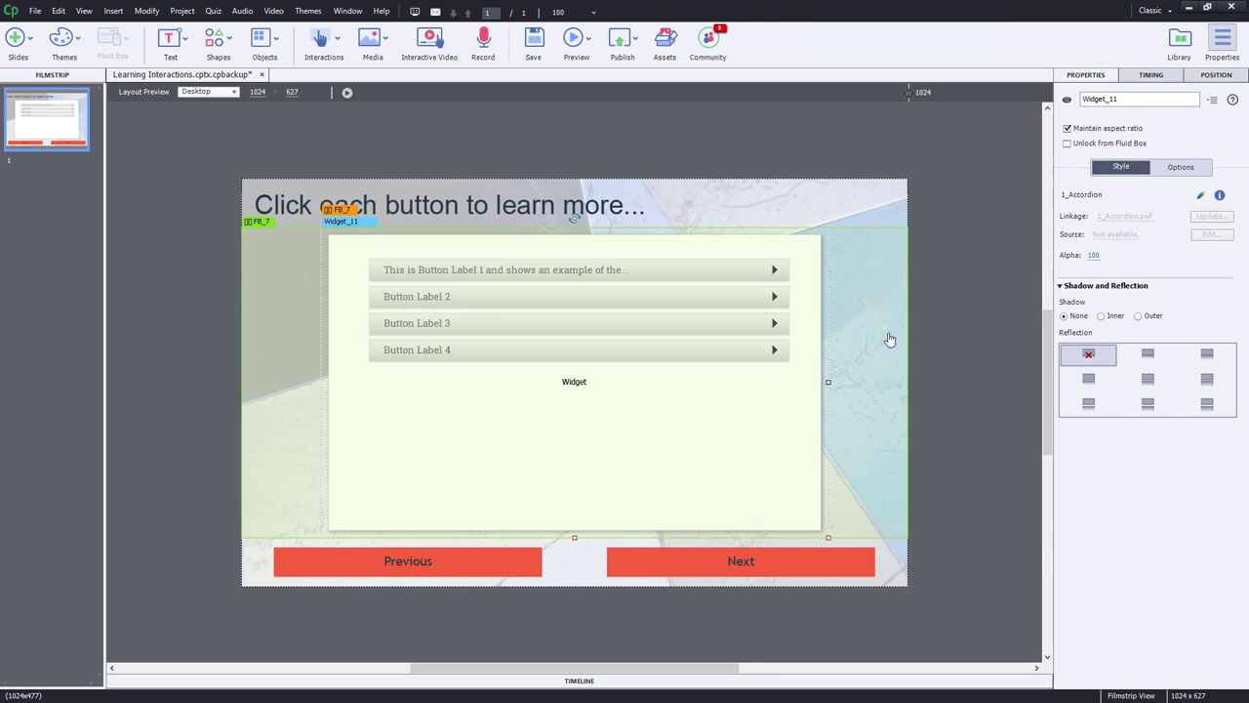
Step: Let the accordion stretch to full width and preview the slide at Desktop 1024-pixel size
left_click(1067, 129)
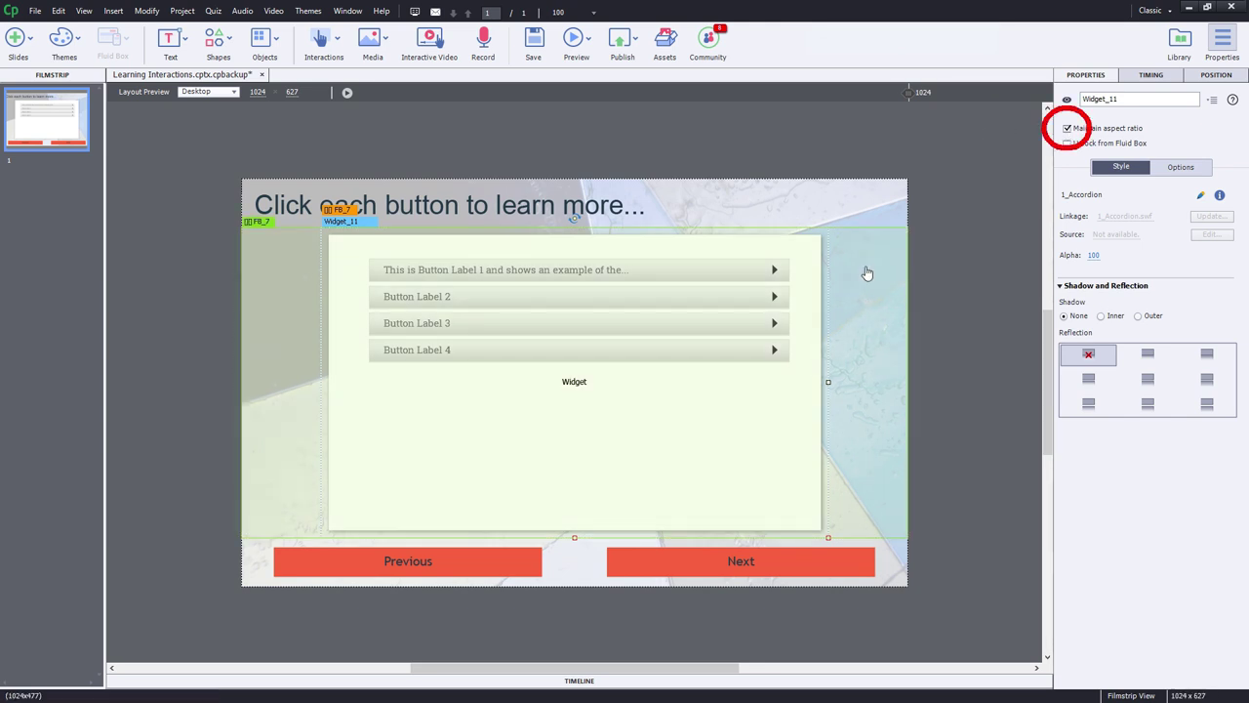
left_click(1068, 129)
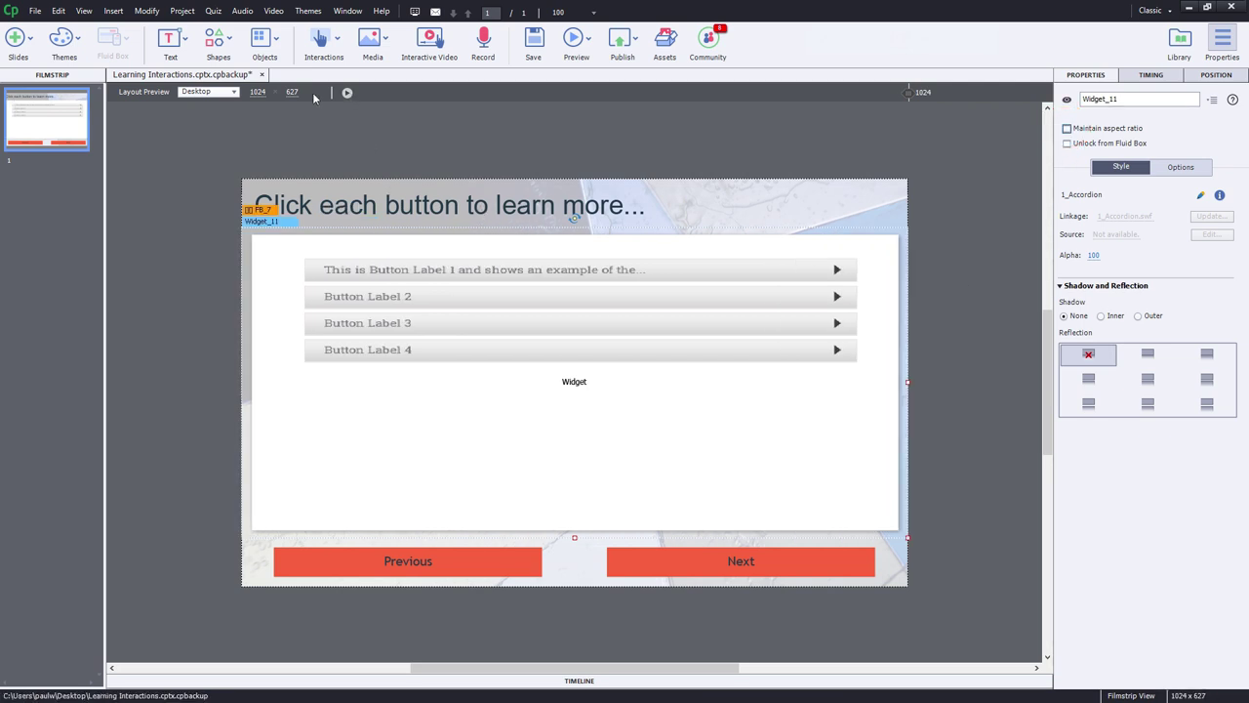
left_click(234, 94)
left_click(216, 192)
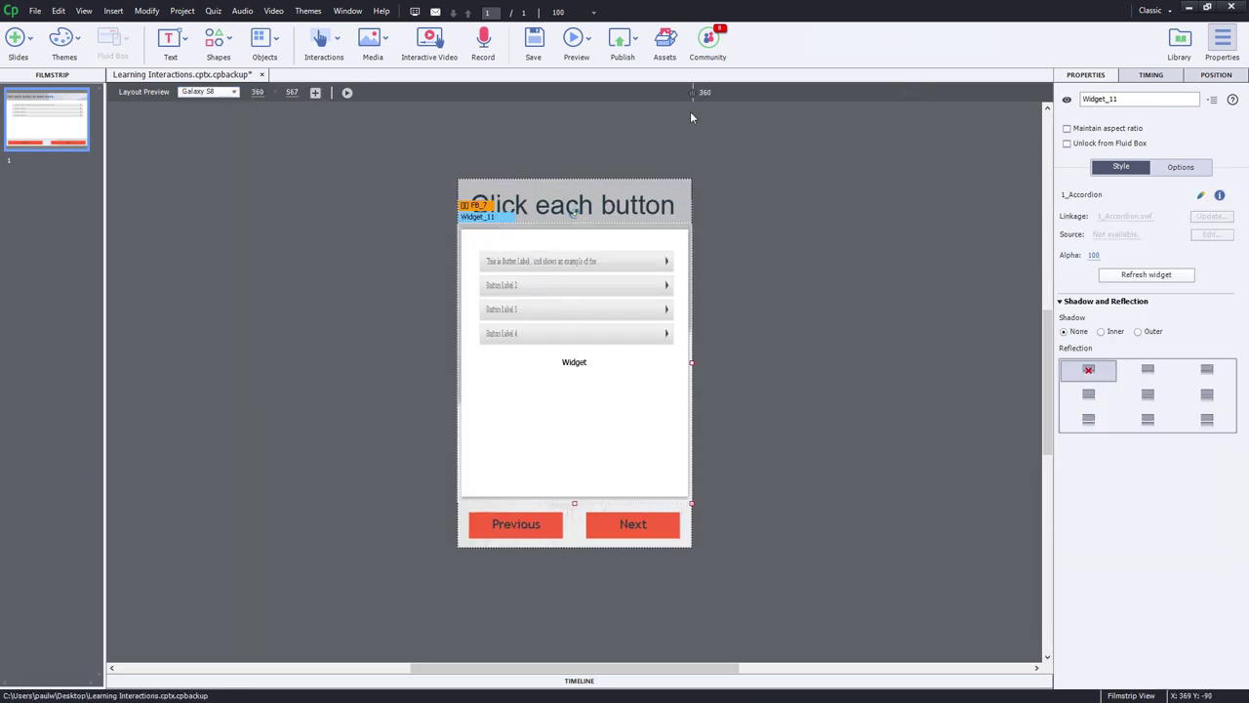
left_click(215, 94)
left_click(214, 108)
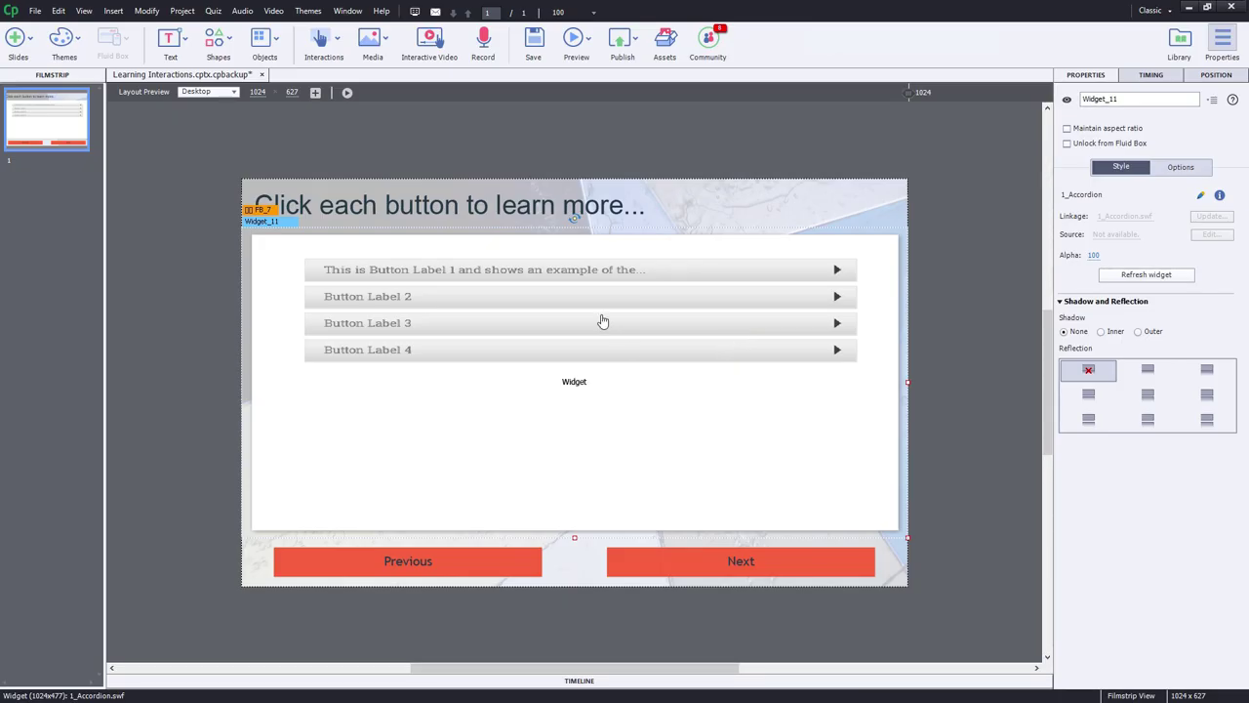
Step: Reopen the accordion's settings, tick Theme Colors under Custom, and confirm with OK
double_click(602, 321)
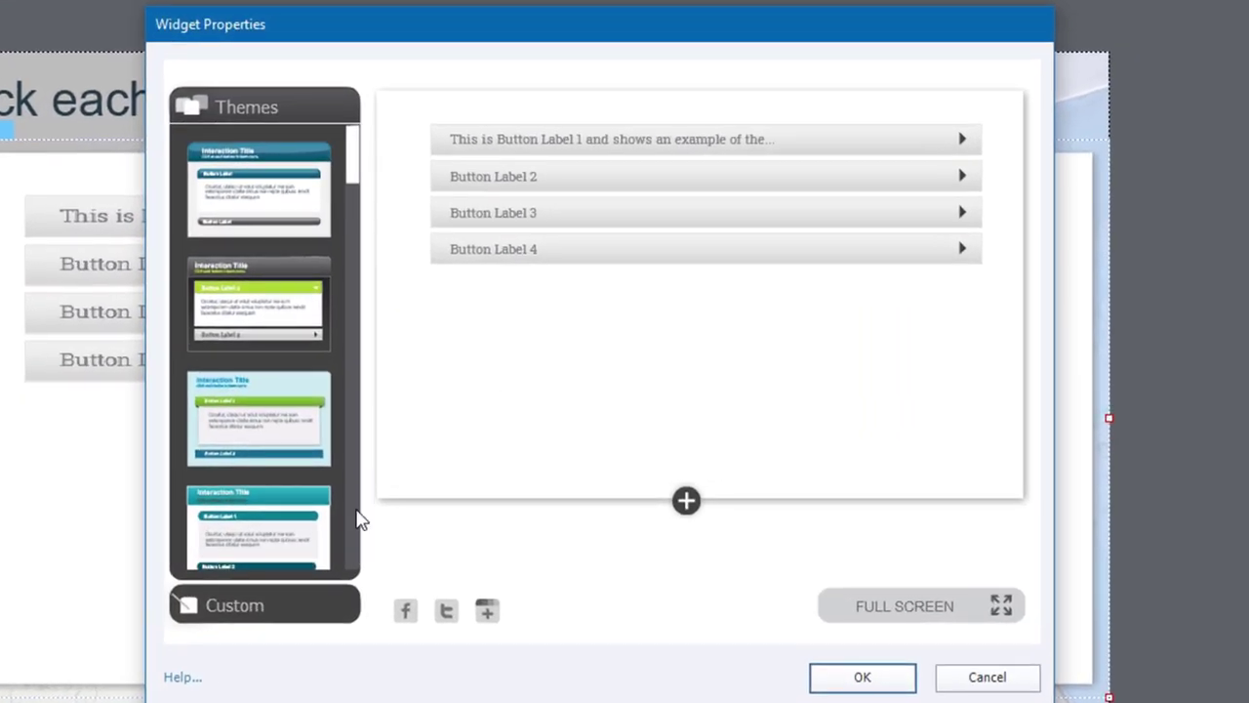
left_click(252, 611)
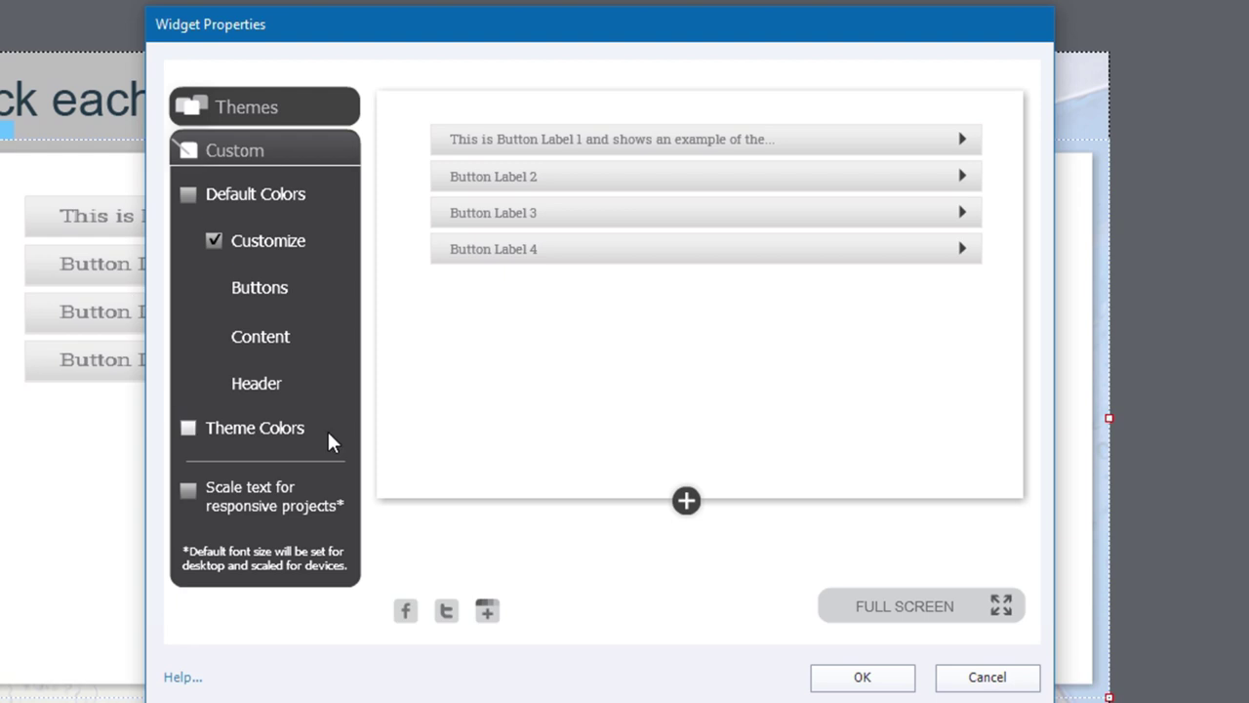
left_click(189, 429)
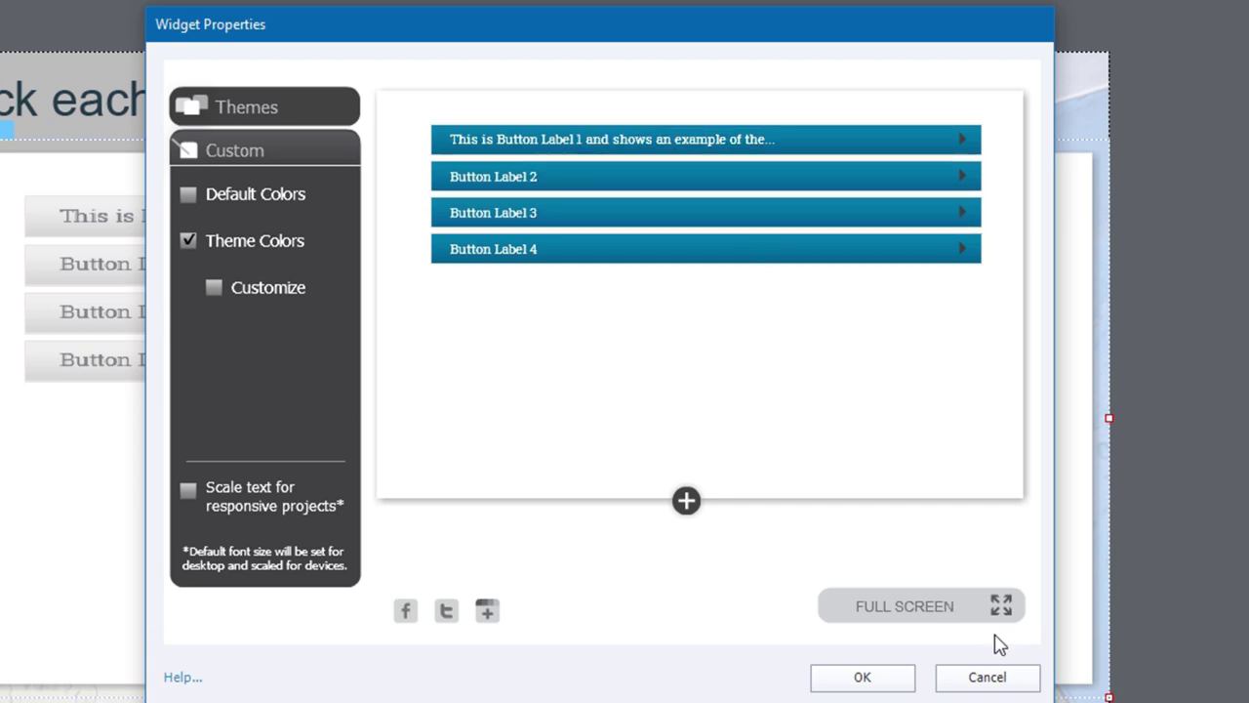
left_click(873, 681)
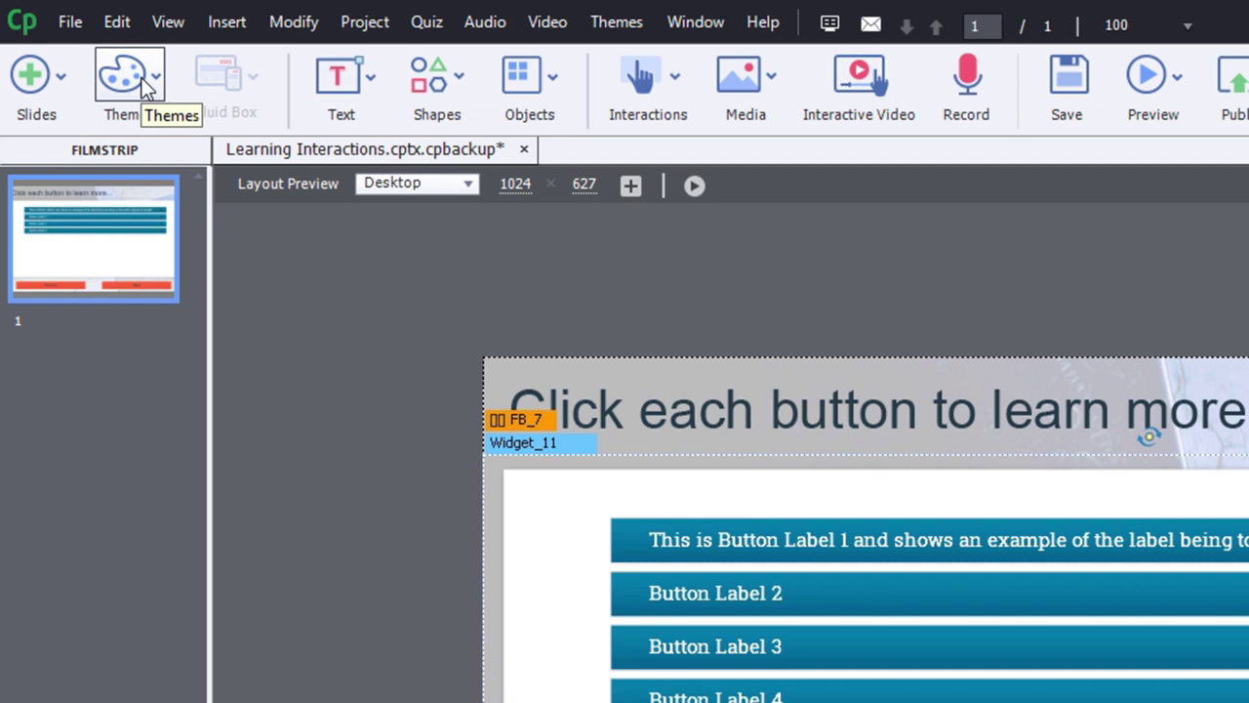
Step: Open Themes > Theme Colors and browse the preset palettes, keeping Cement and Steel
left_click(144, 86)
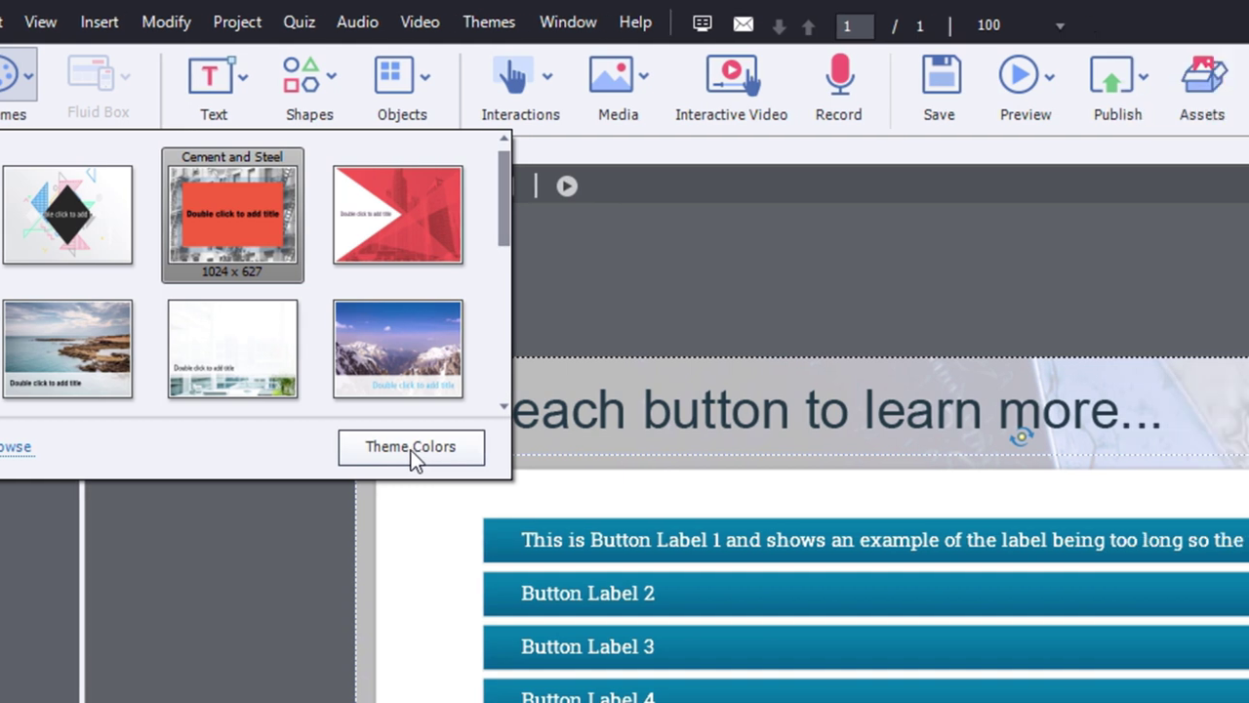
left_click(540, 449)
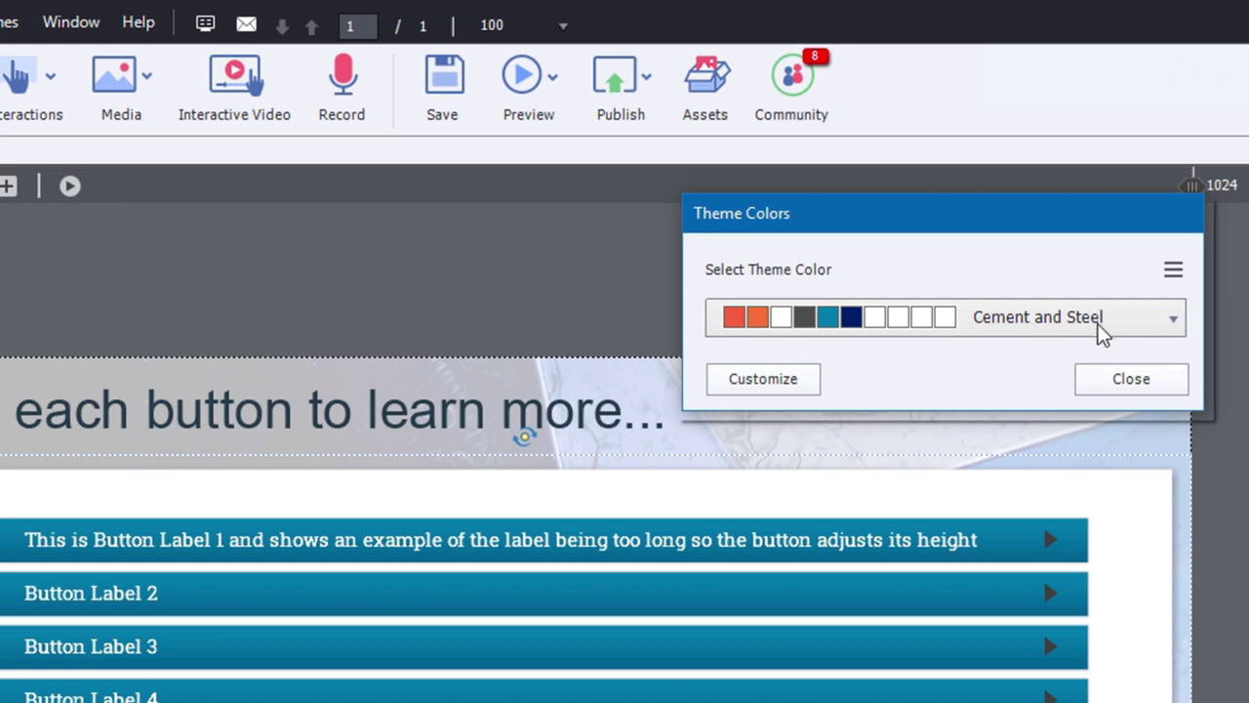
left_click(1114, 315)
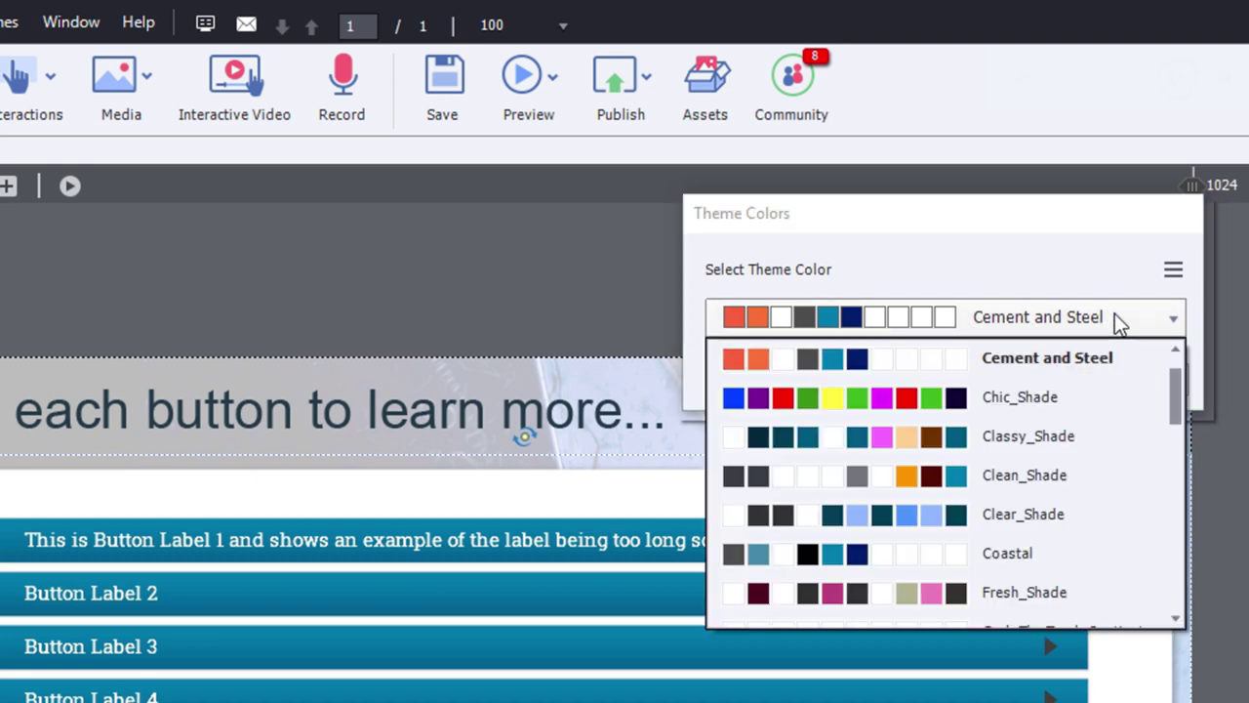
mouse_move(1175, 390)
left_mouse_down()
mouse_move(1177, 478)
mouse_move(1179, 376)
left_mouse_up()
left_click(1064, 281)
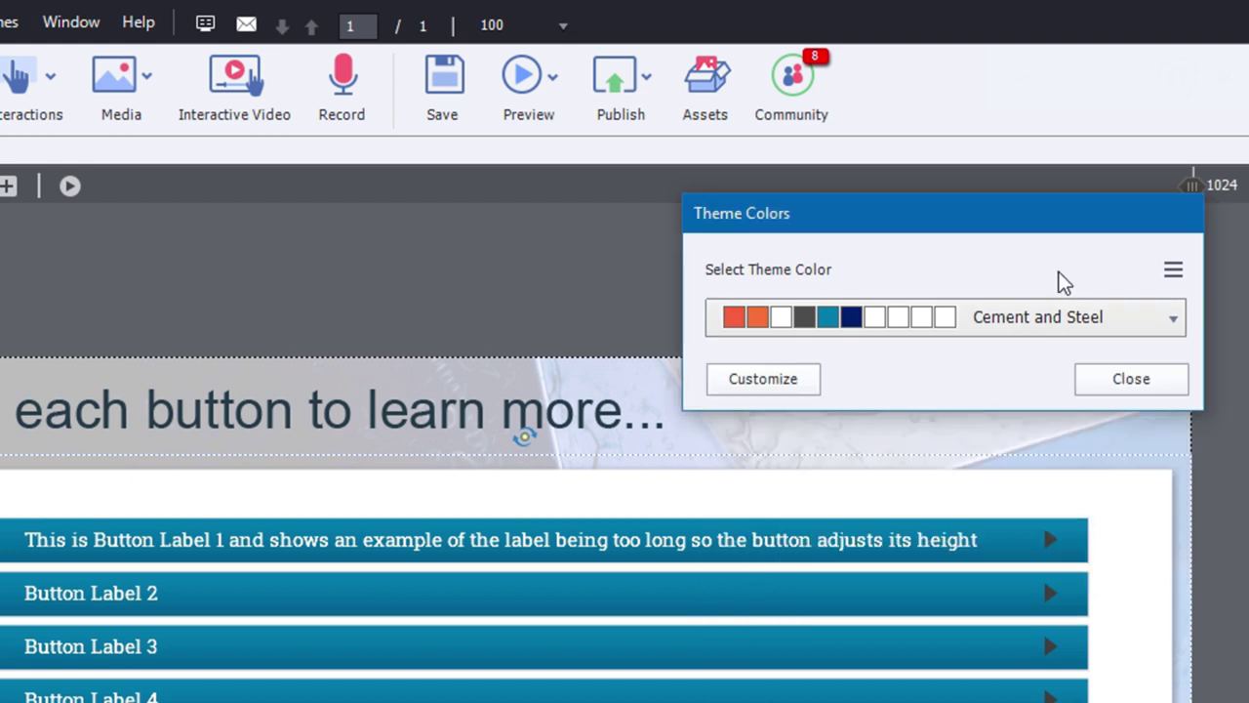
Step: Expand Customize to reveal the Cement and Steel swatches for Title, Fill and Stroke
left_click(771, 383)
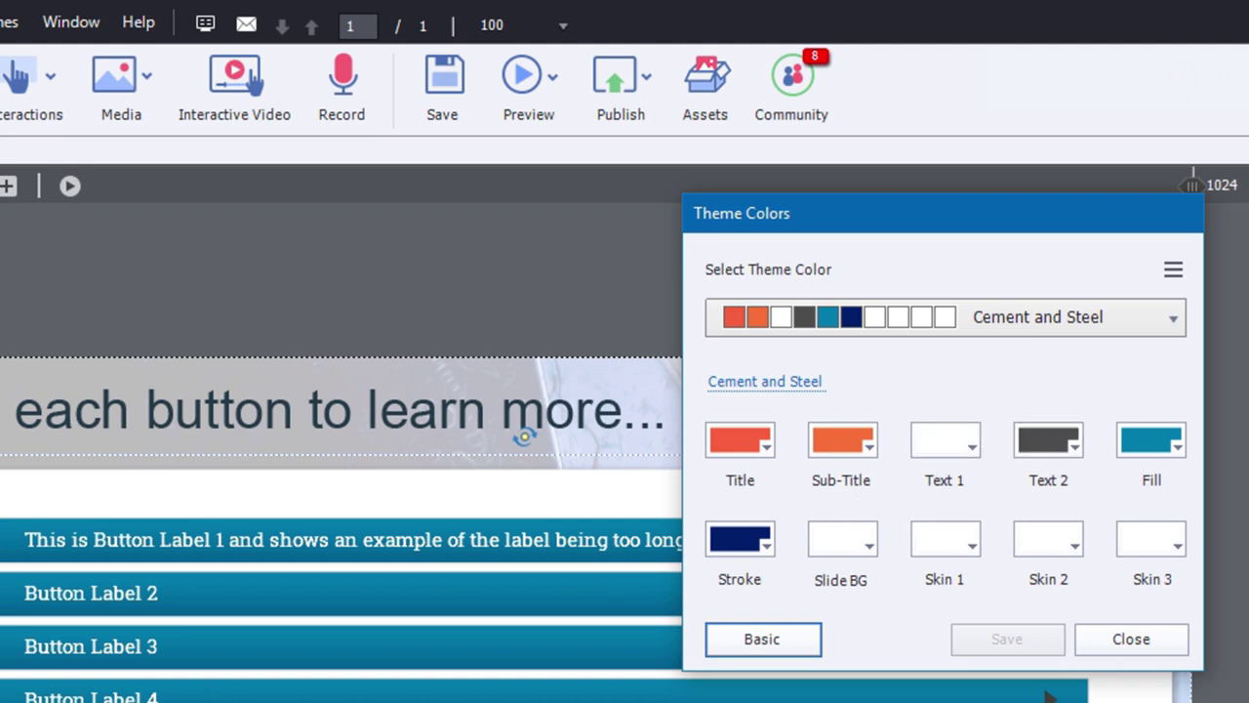
Step: Switch to the Word document holding the theme-colour-to-accordion mapping table
key("alt+Tab")
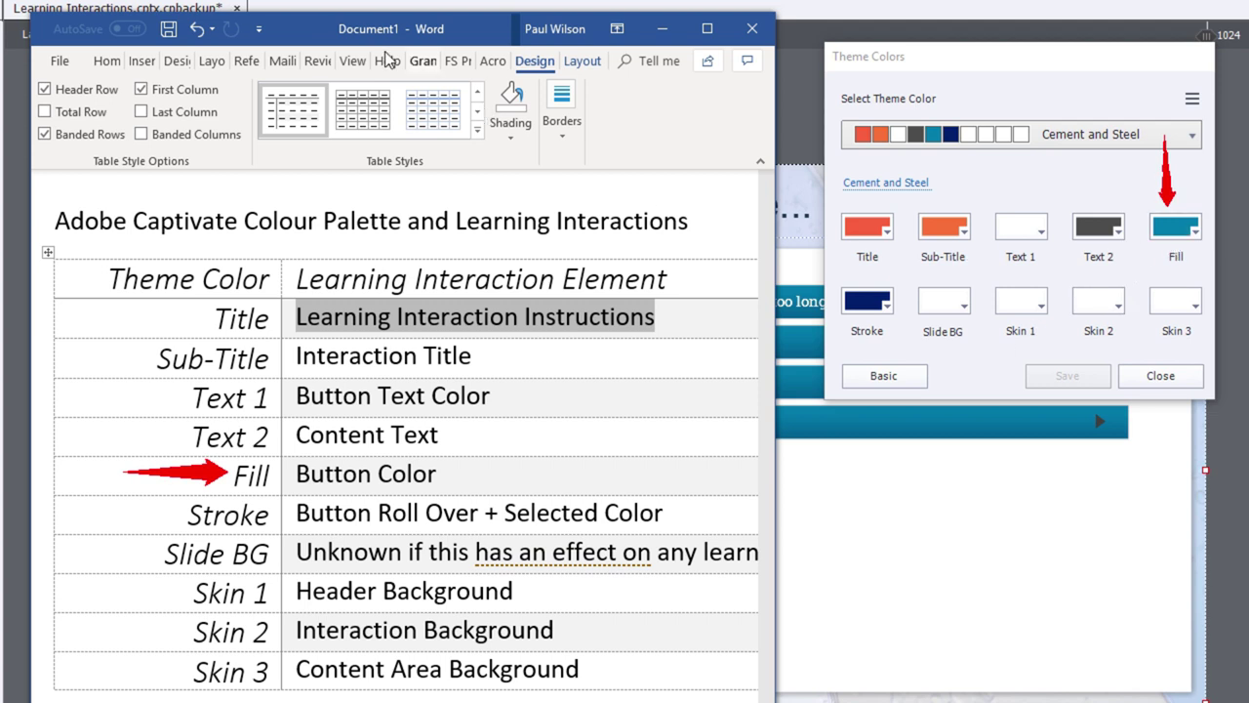
Step: Set the Cement and Steel theme's Fill to the Sub-Title orange and Stroke to dark grey, then save
left_click_drag(326, 35, 32, 78)
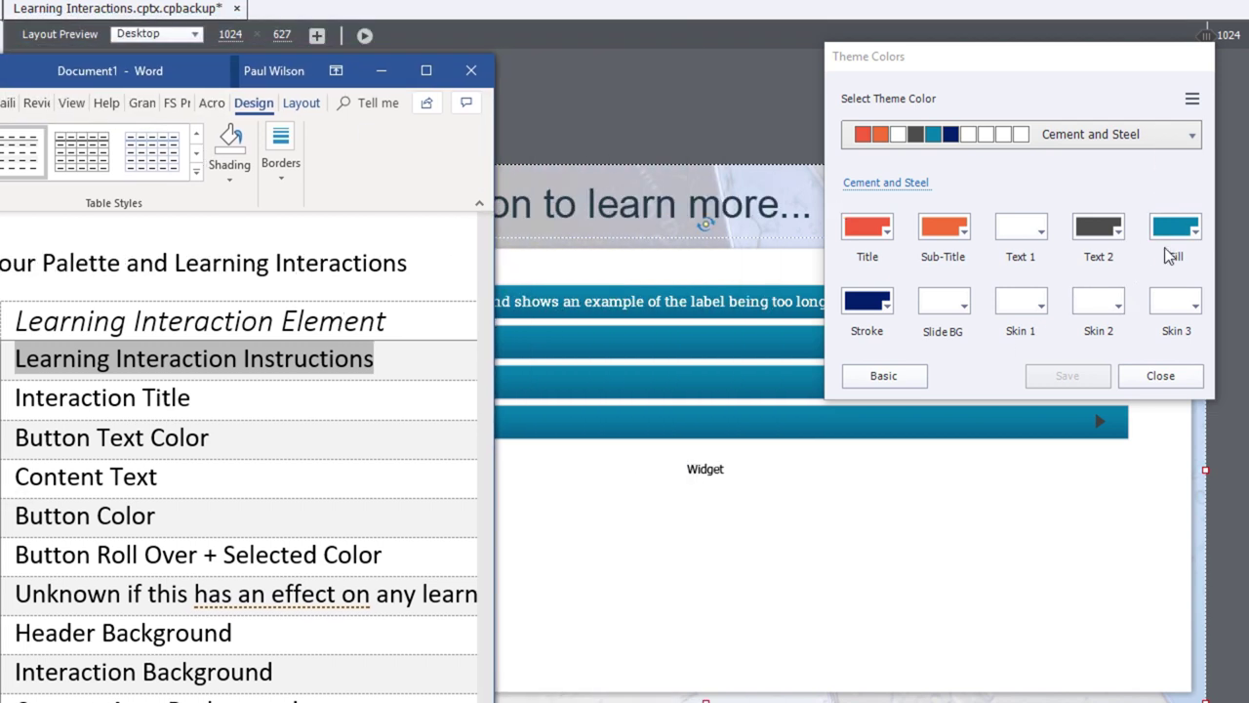
left_click(1184, 233)
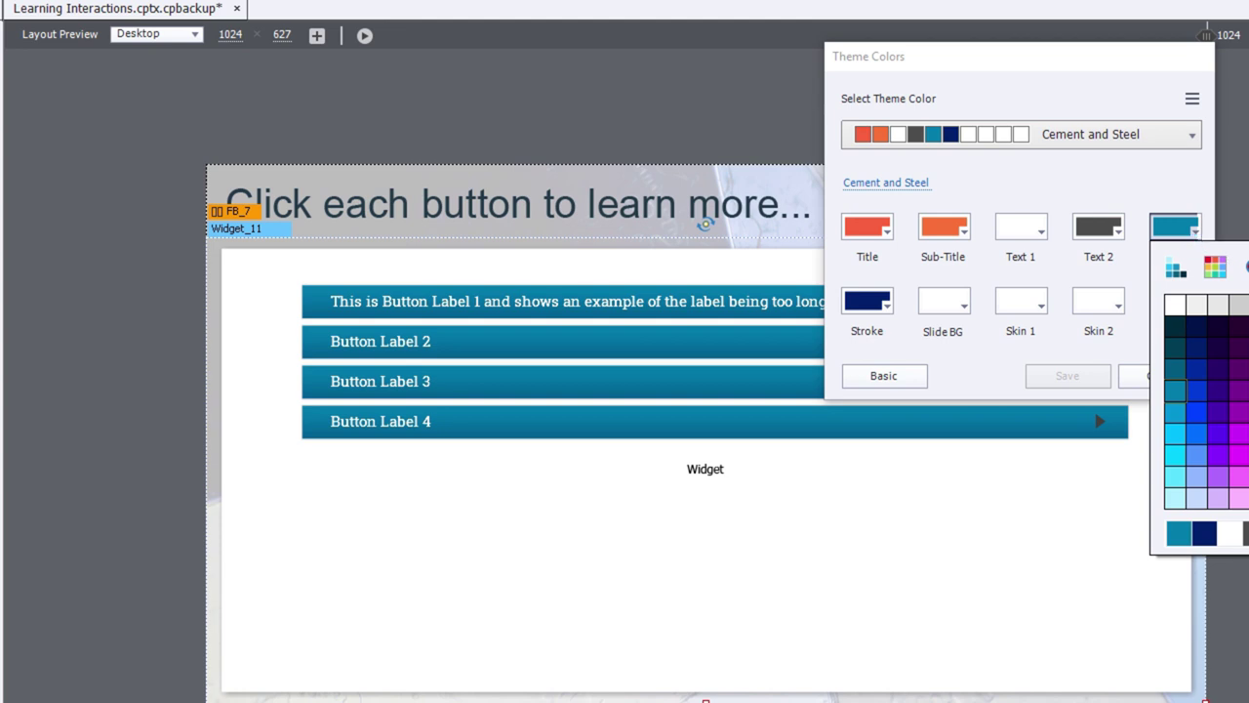
left_click(944, 229)
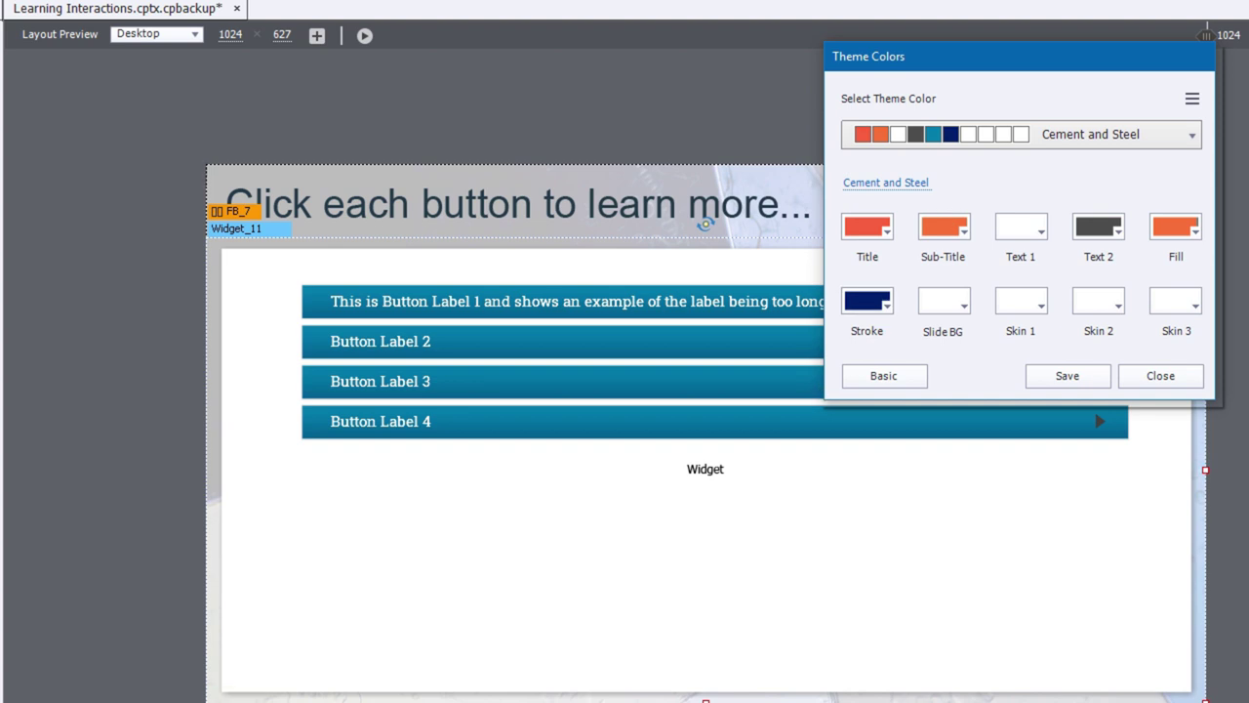
key("alt+Tab")
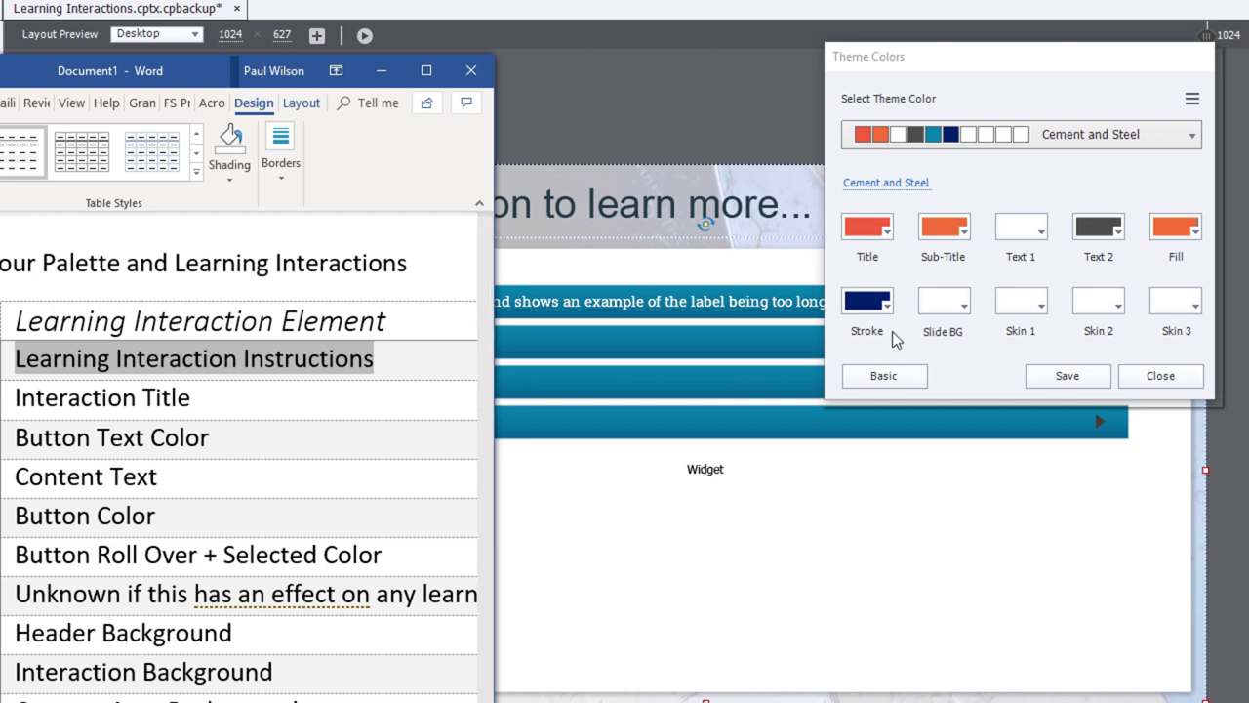
left_click(868, 301)
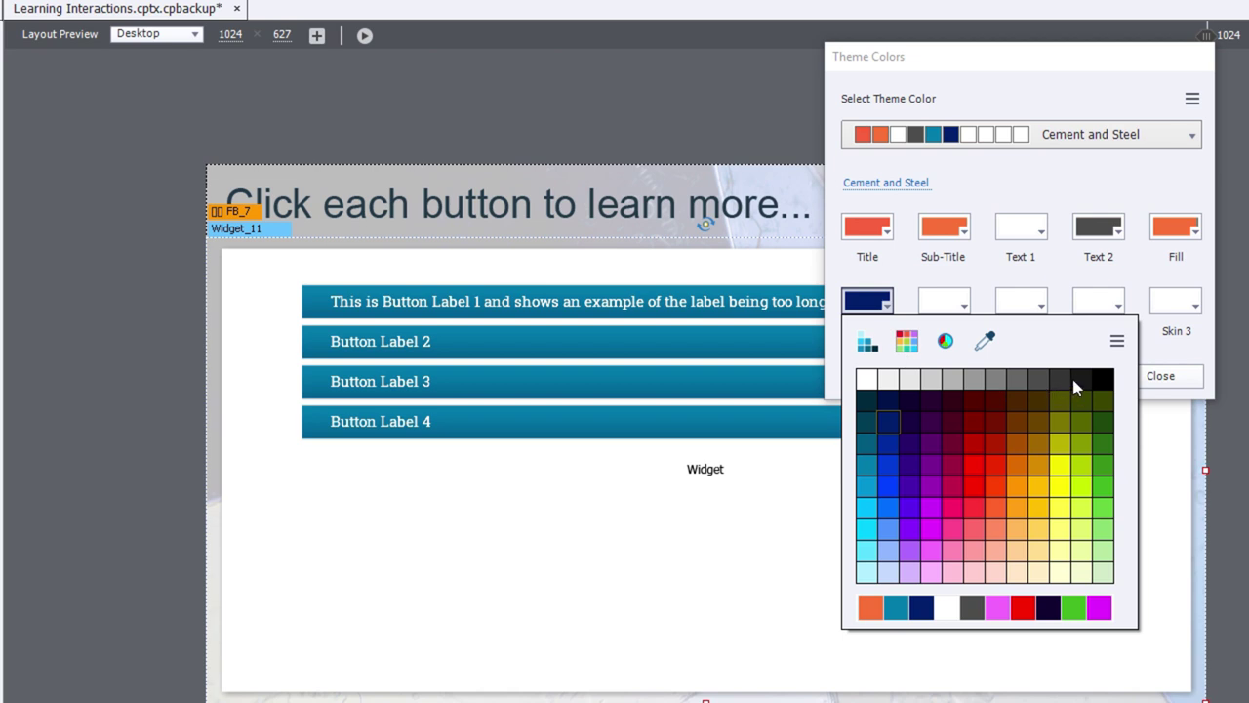
left_click(1072, 377)
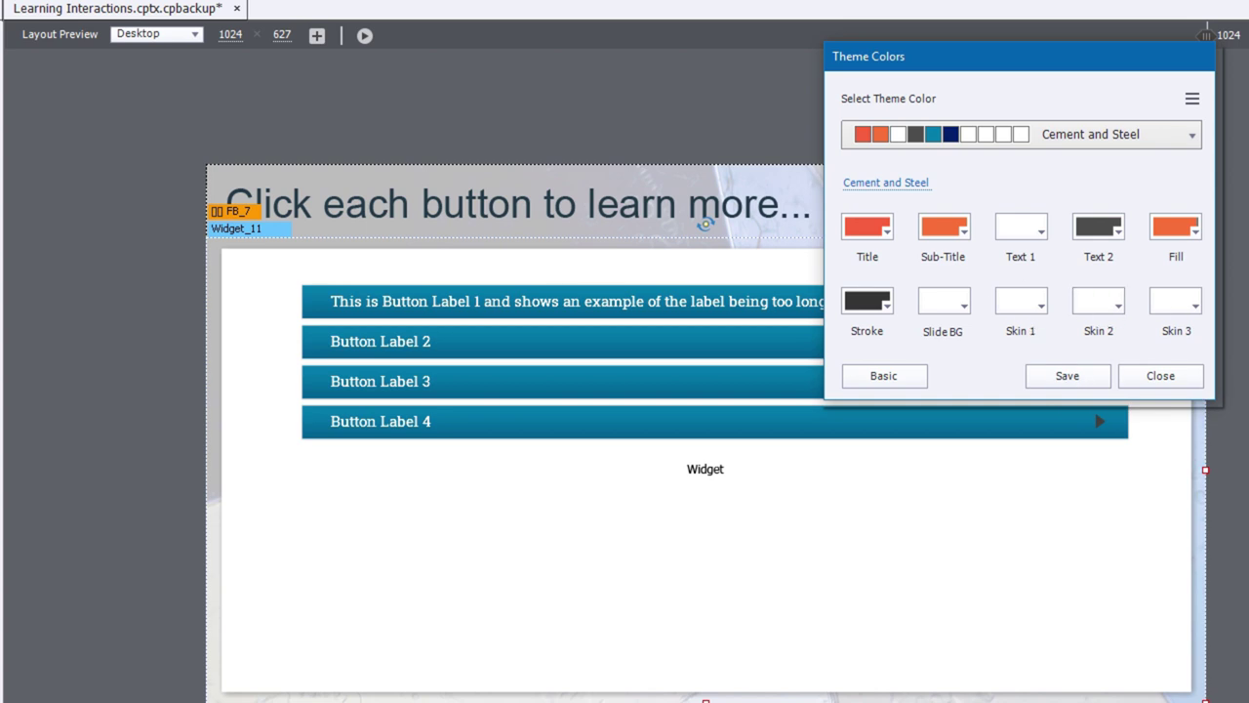
key("alt+Tab")
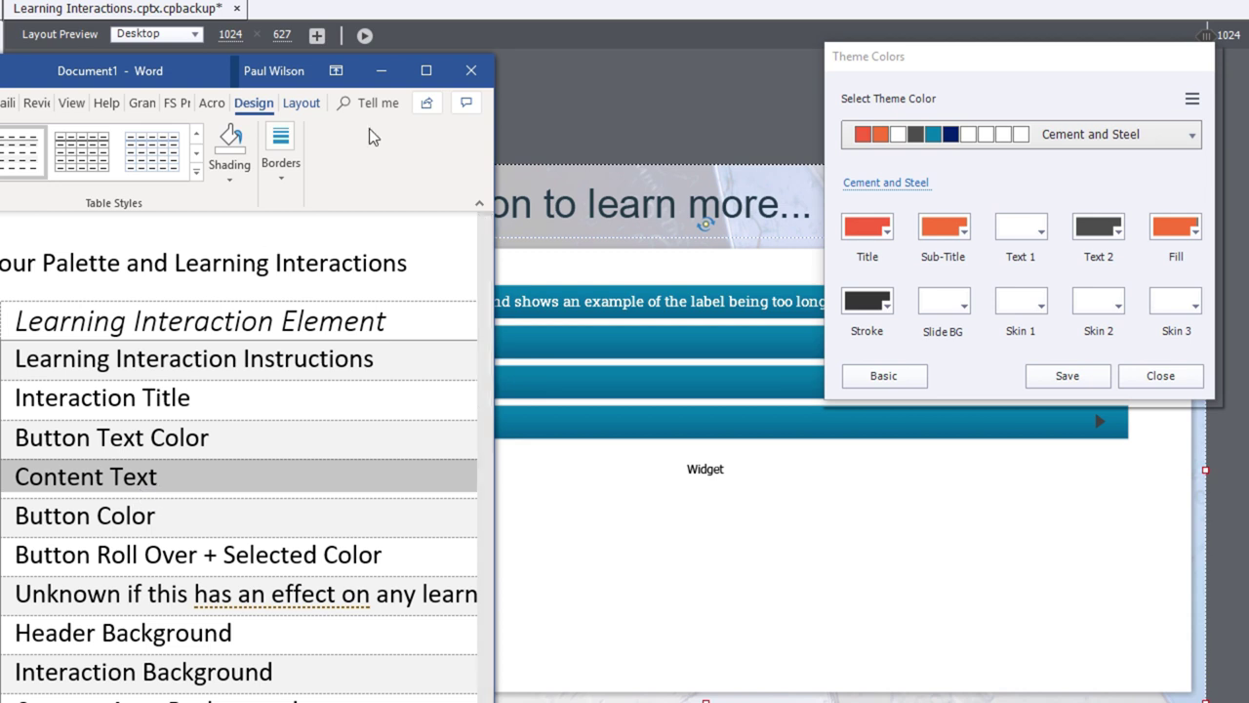
left_click(380, 70)
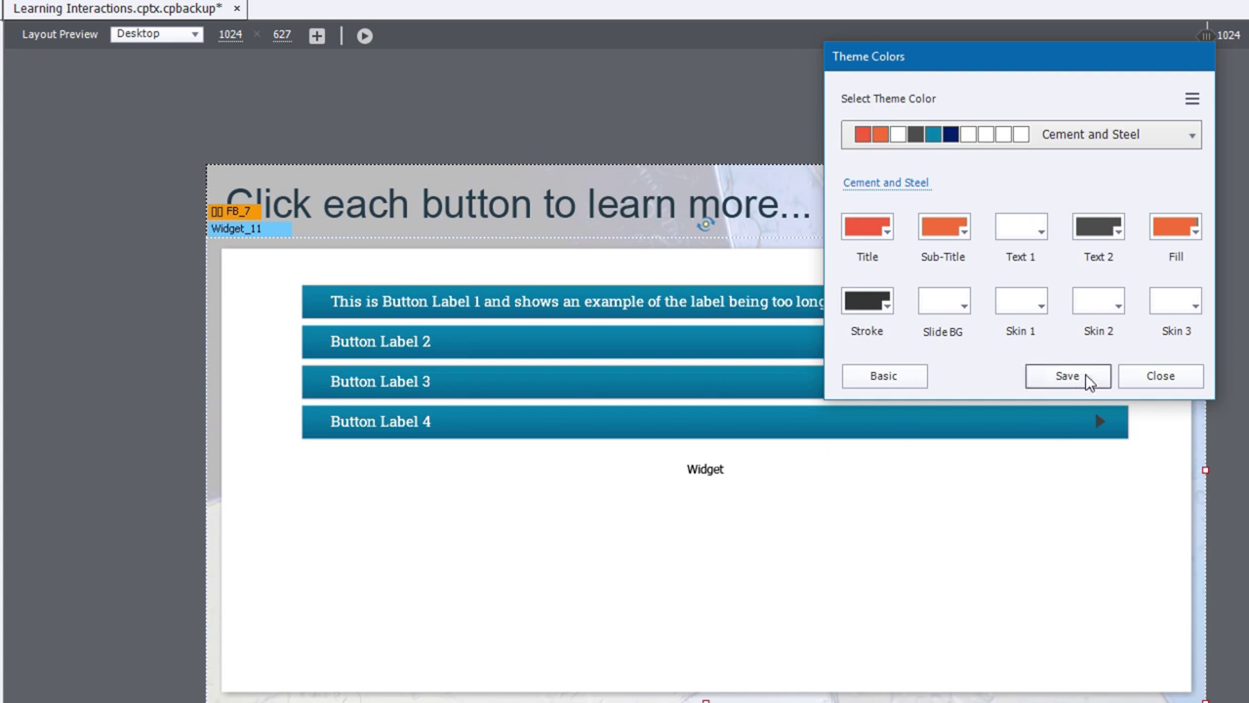
left_click(1088, 379)
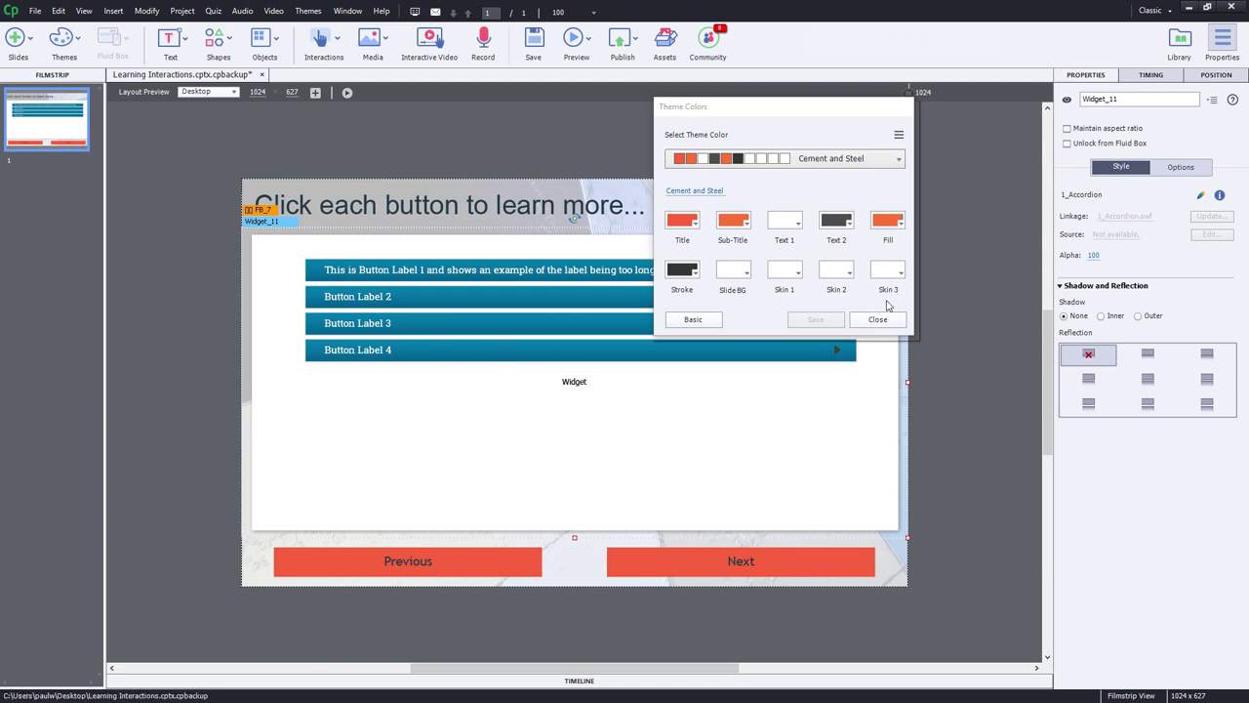
Step: Close Theme Colors and re-confirm the accordion widget's properties so its buttons turn orange
left_click(883, 321)
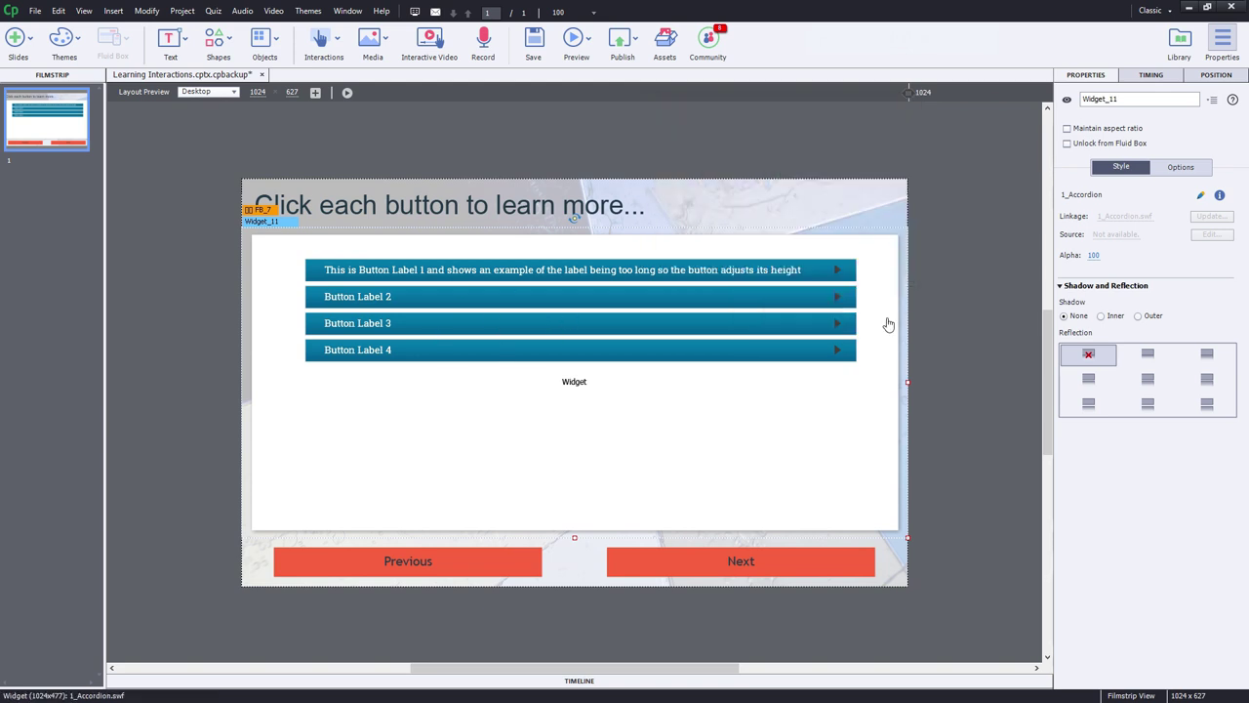
double_click(493, 378)
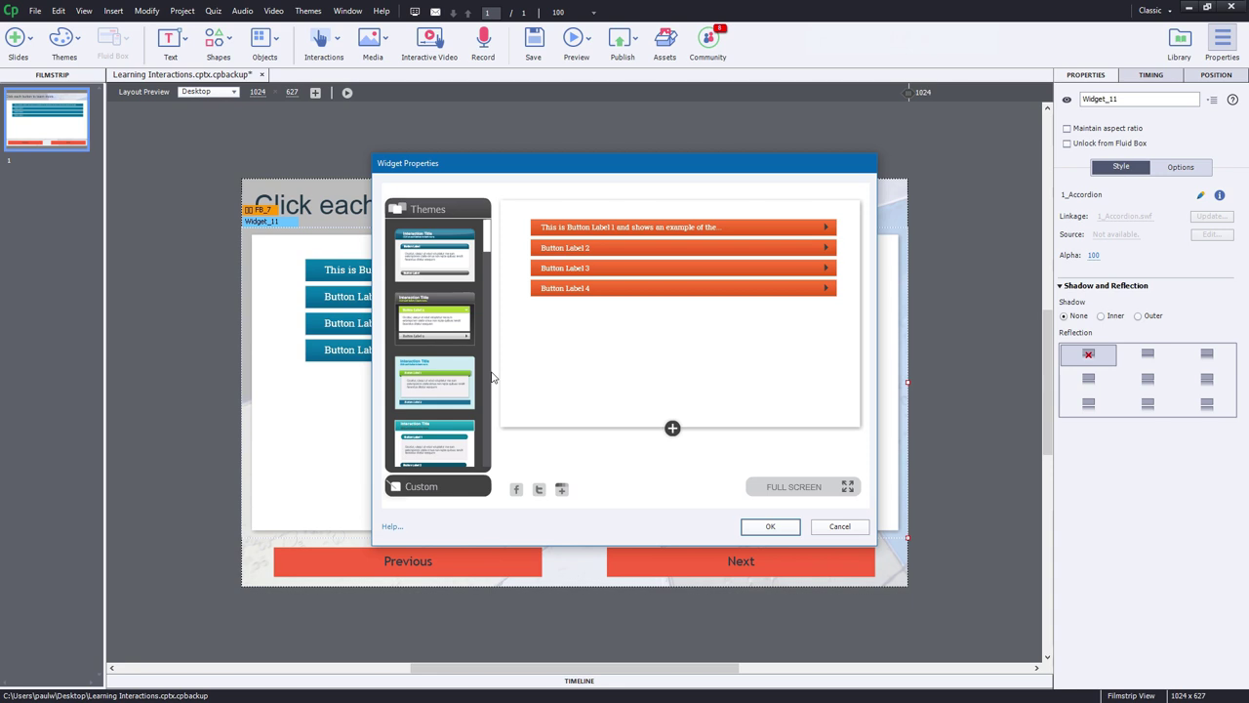
left_click(770, 526)
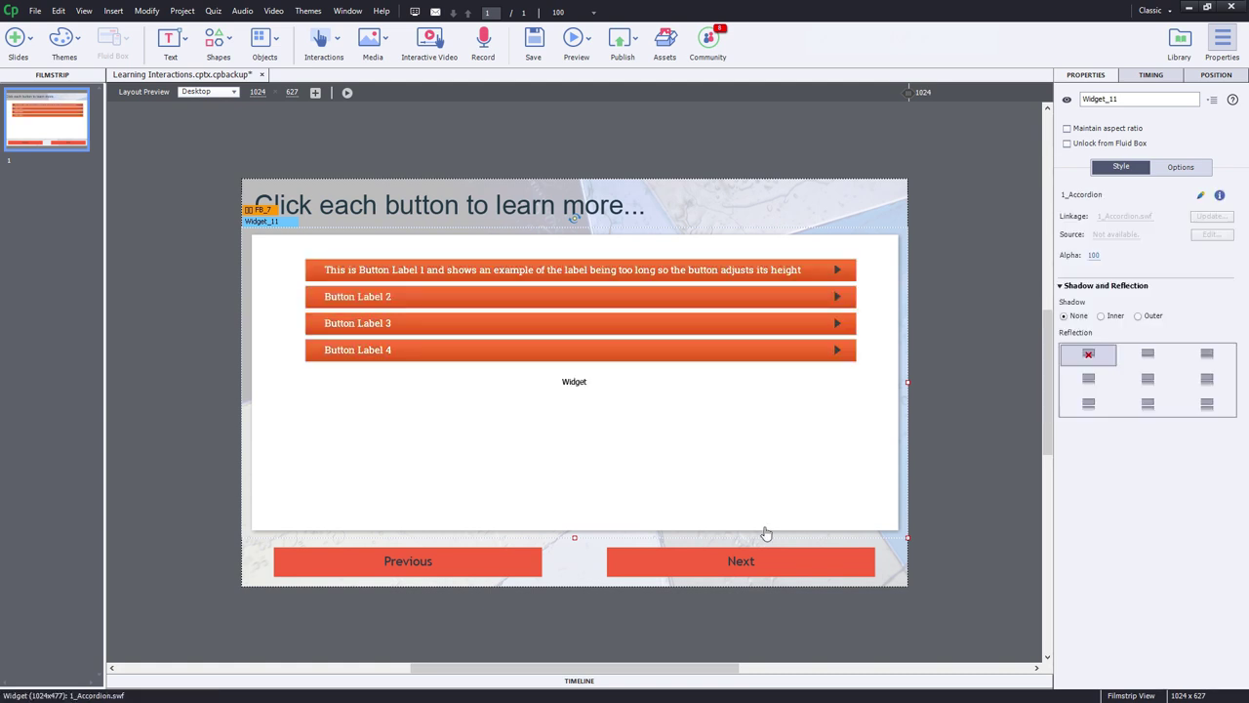
Step: Rename the accordion's first button label to 'Button One'
double_click(667, 413)
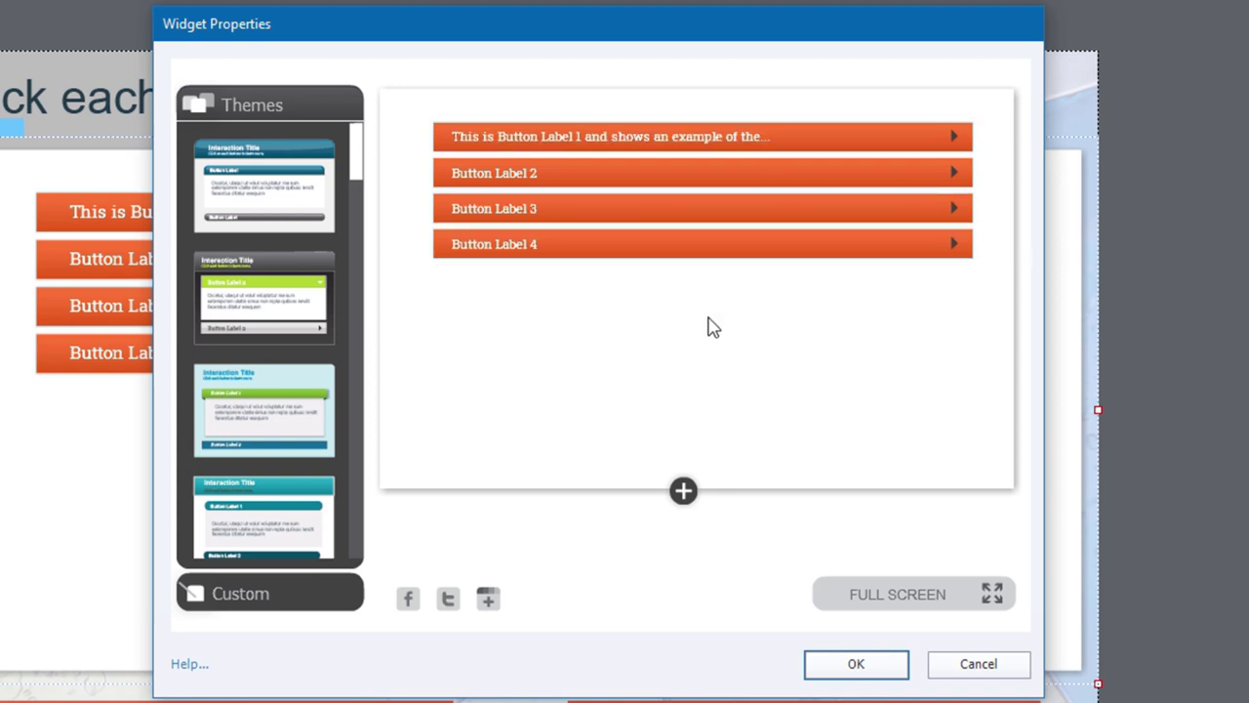
double_click(582, 146)
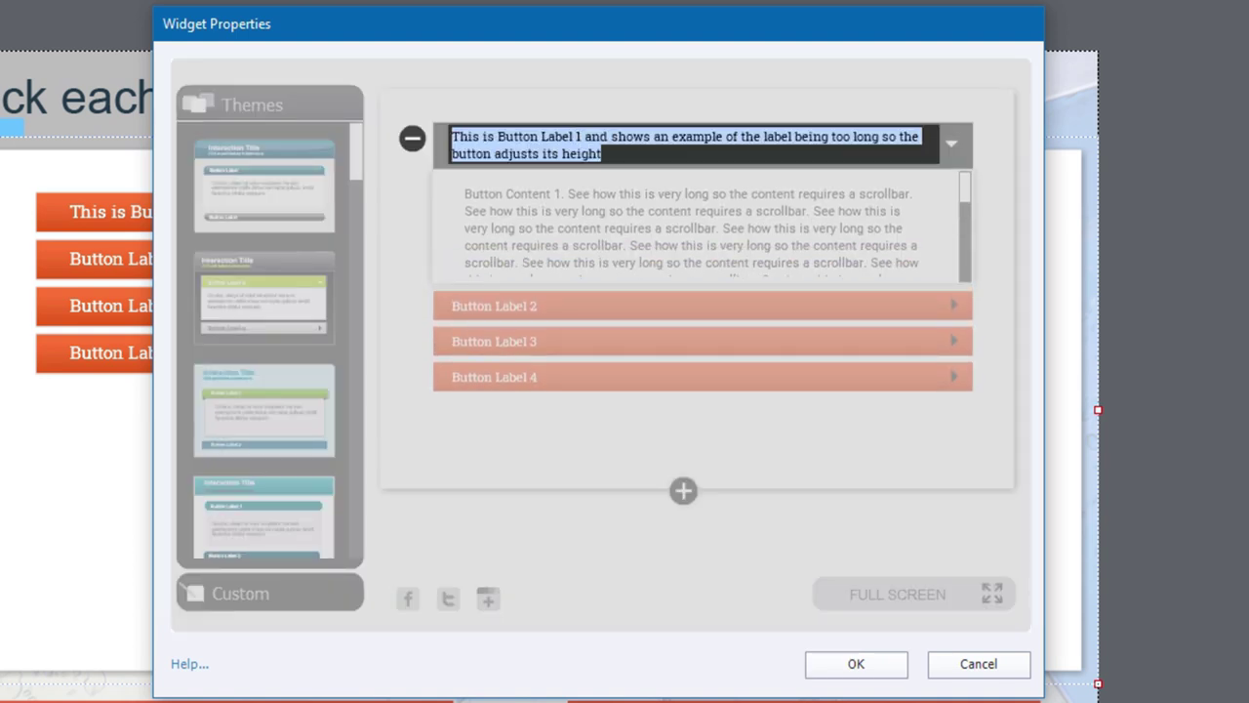
type("Button One")
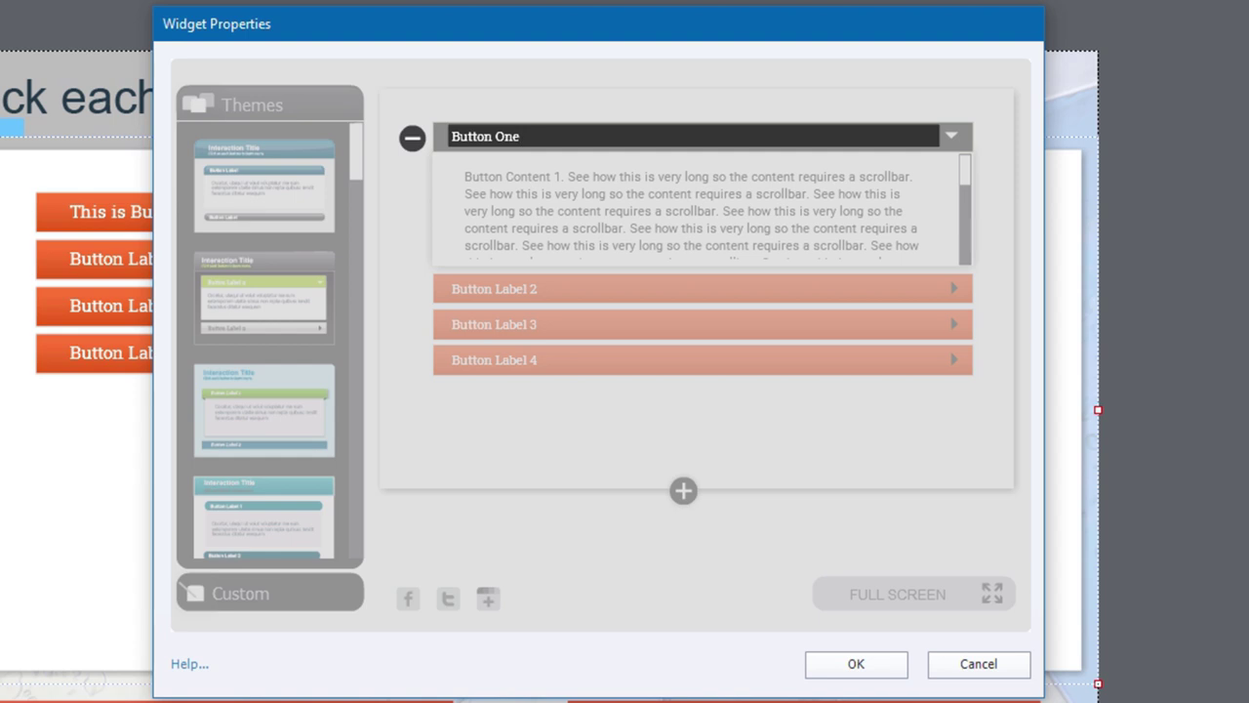
Step: Replace Button One's content text with the pasted Lorem ipsum paragraph
double_click(498, 246)
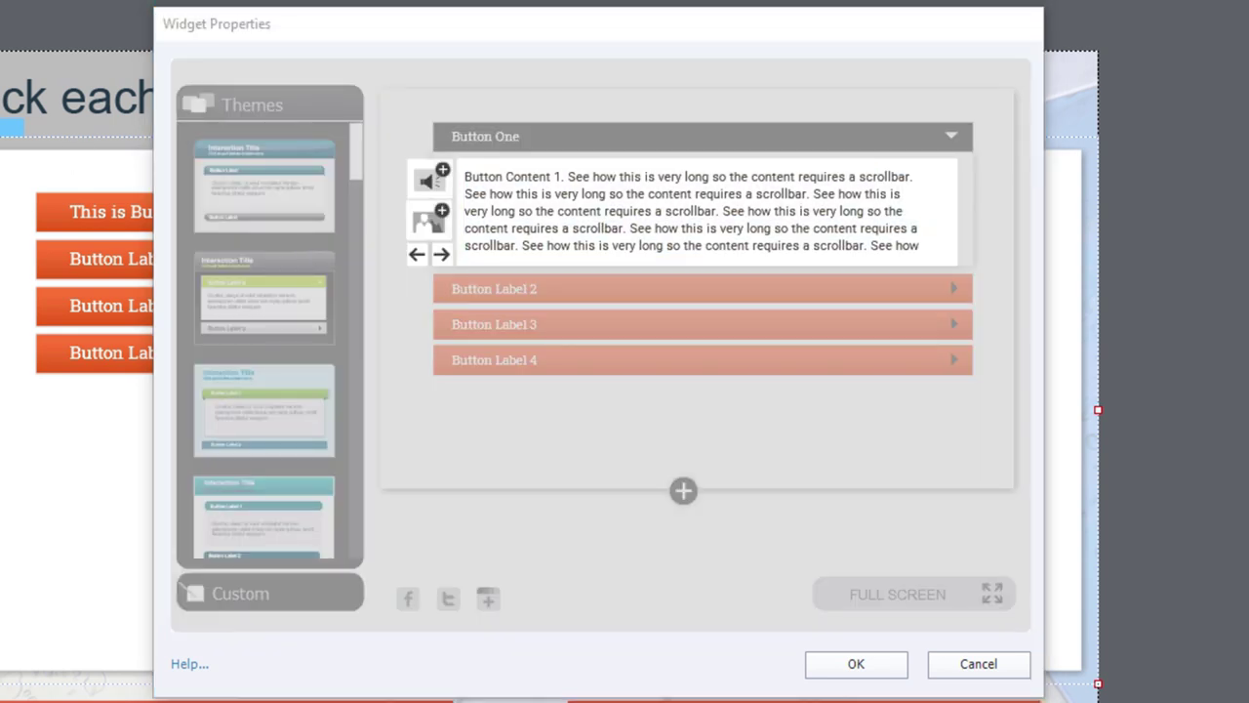
left_click(599, 224)
scroll(600, 223, "down", 2)
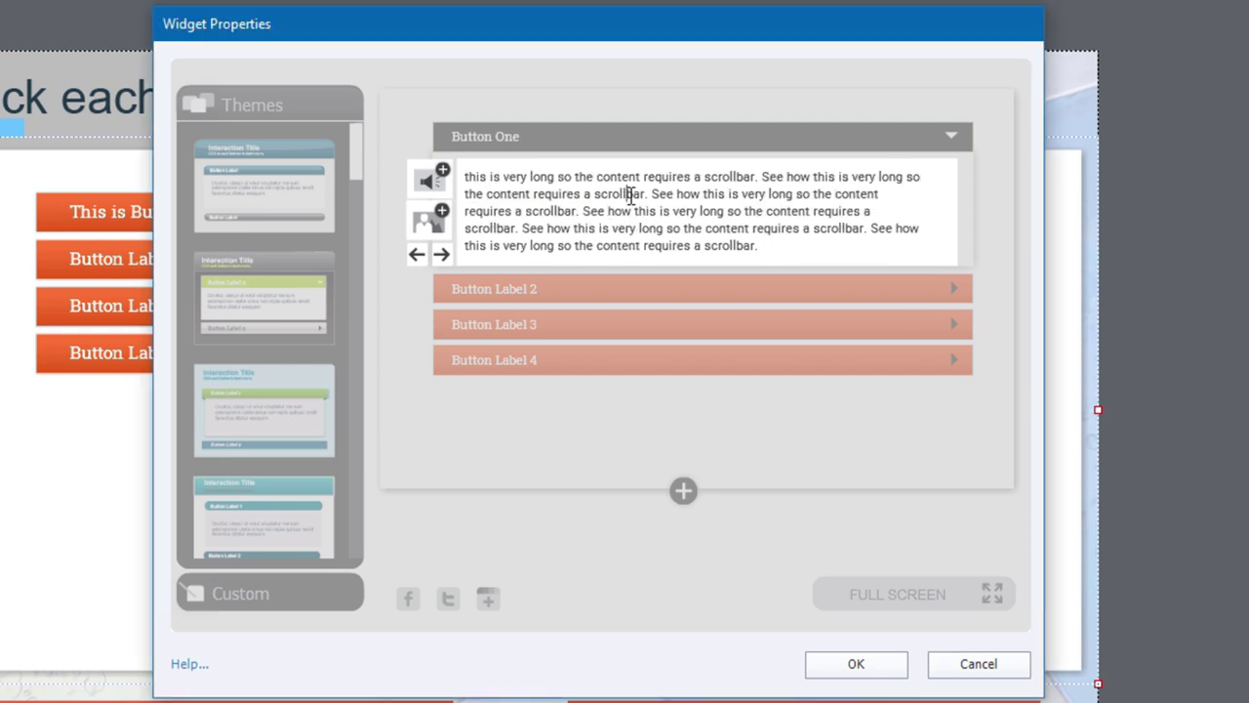
key("ctrl+a")
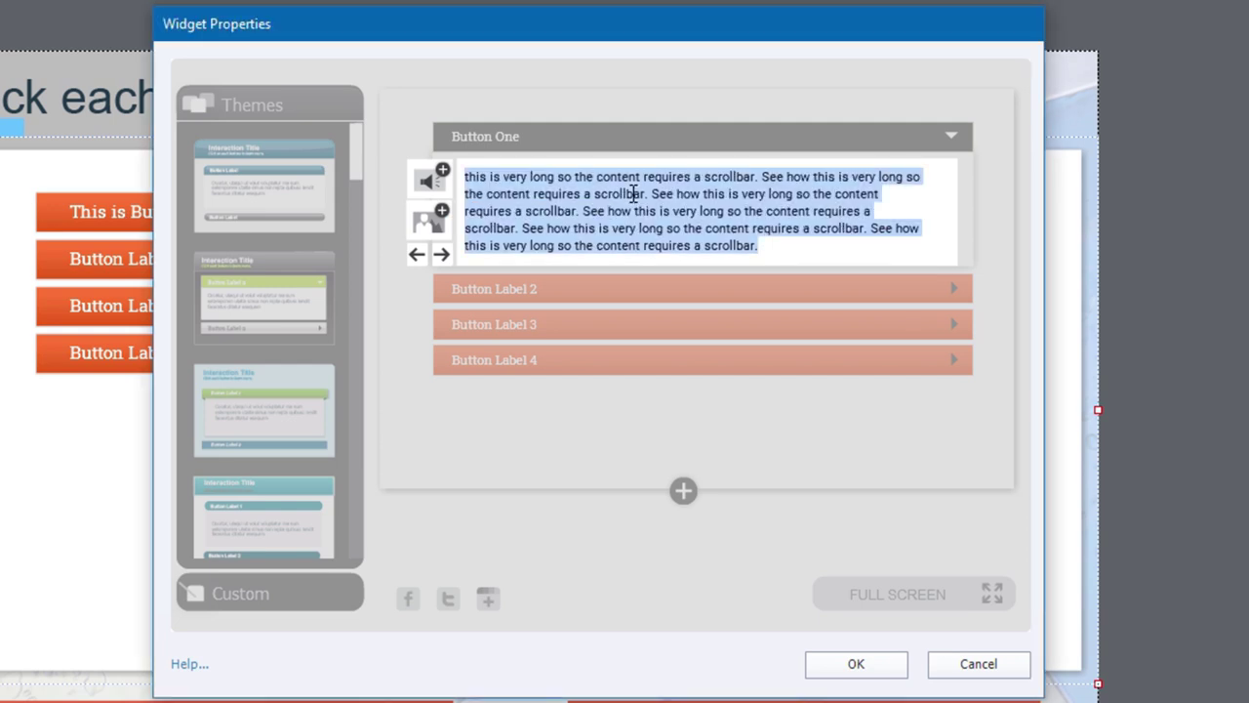
key("ctrl+v")
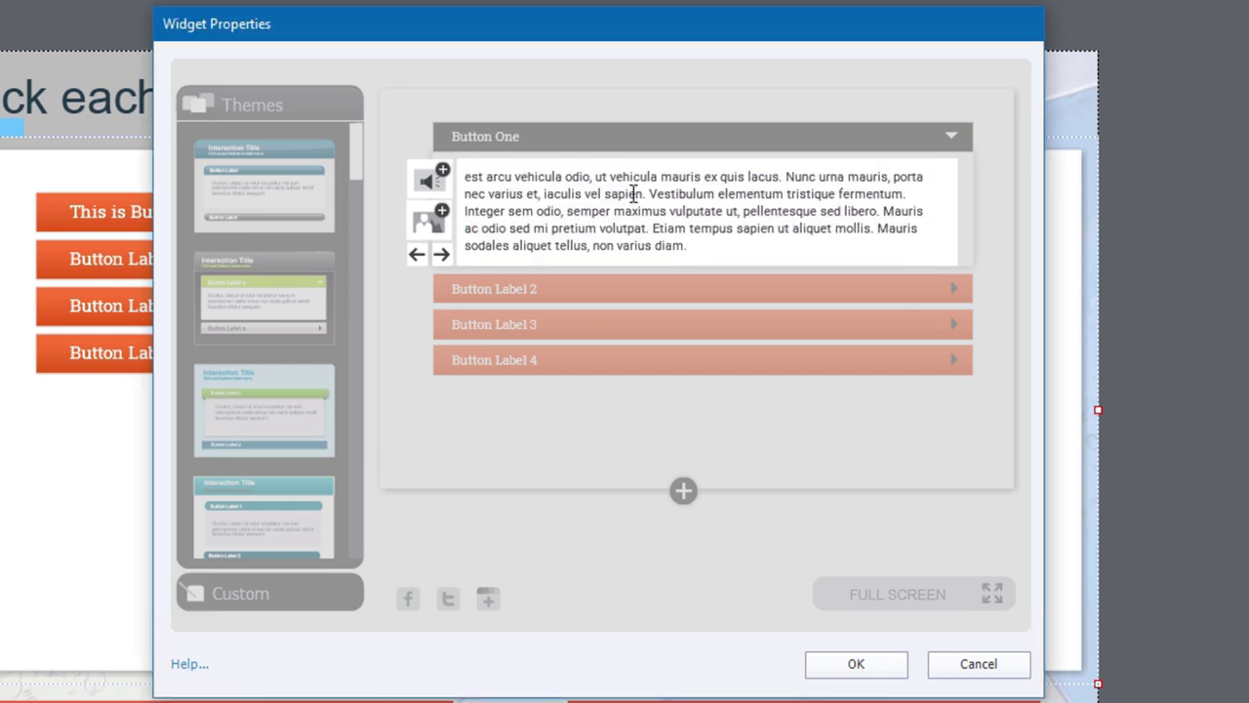
Step: Insert library photo 0o1a0734-153.jpg into Button One's content, positioned right of the text
left_click(435, 182)
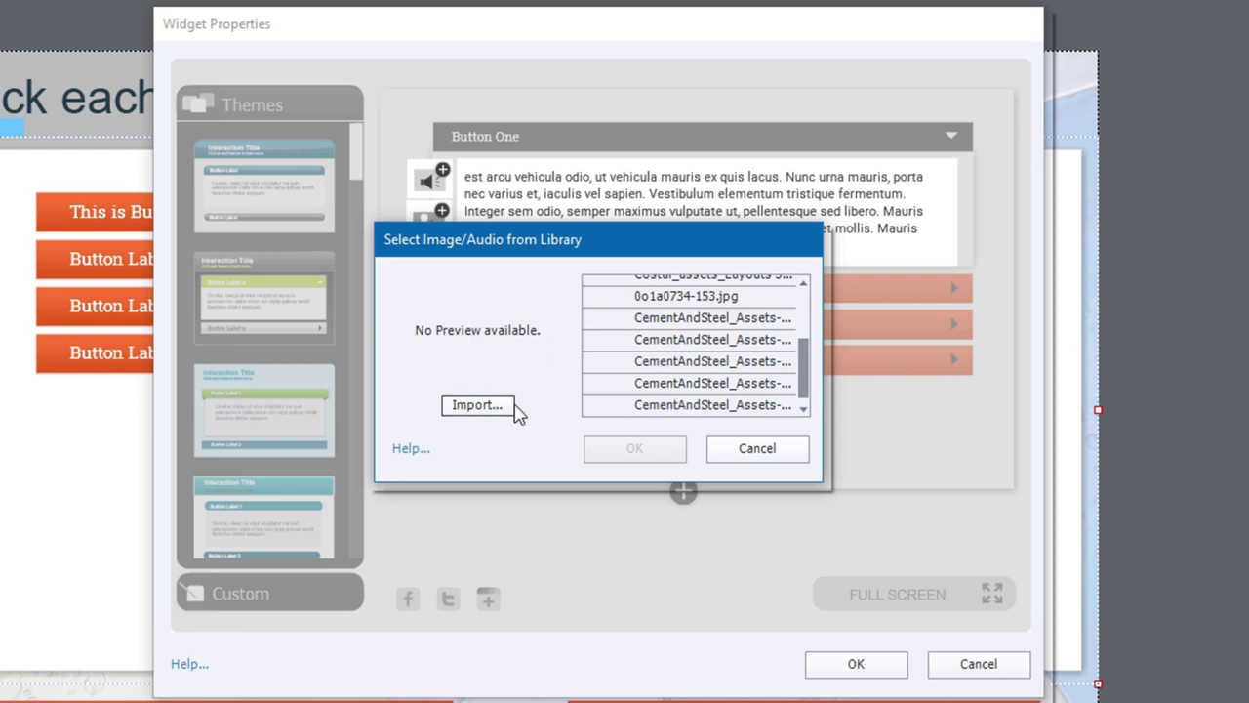
left_click(781, 455)
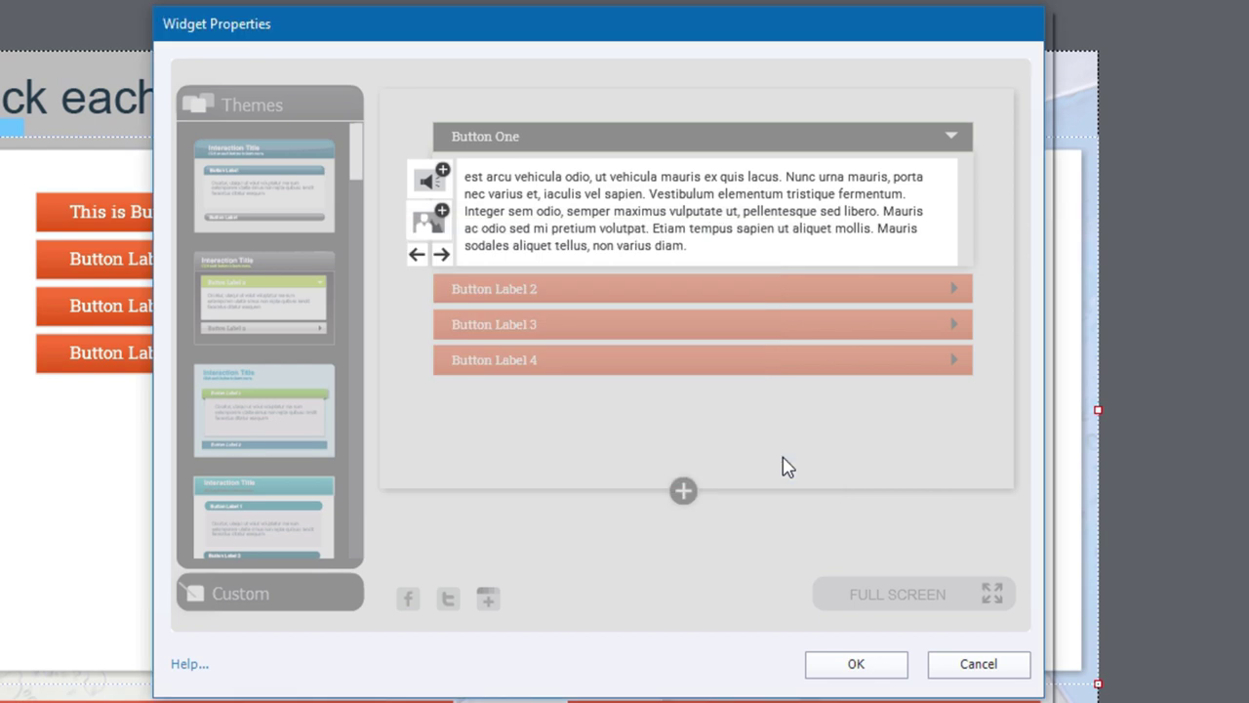
left_click(441, 220)
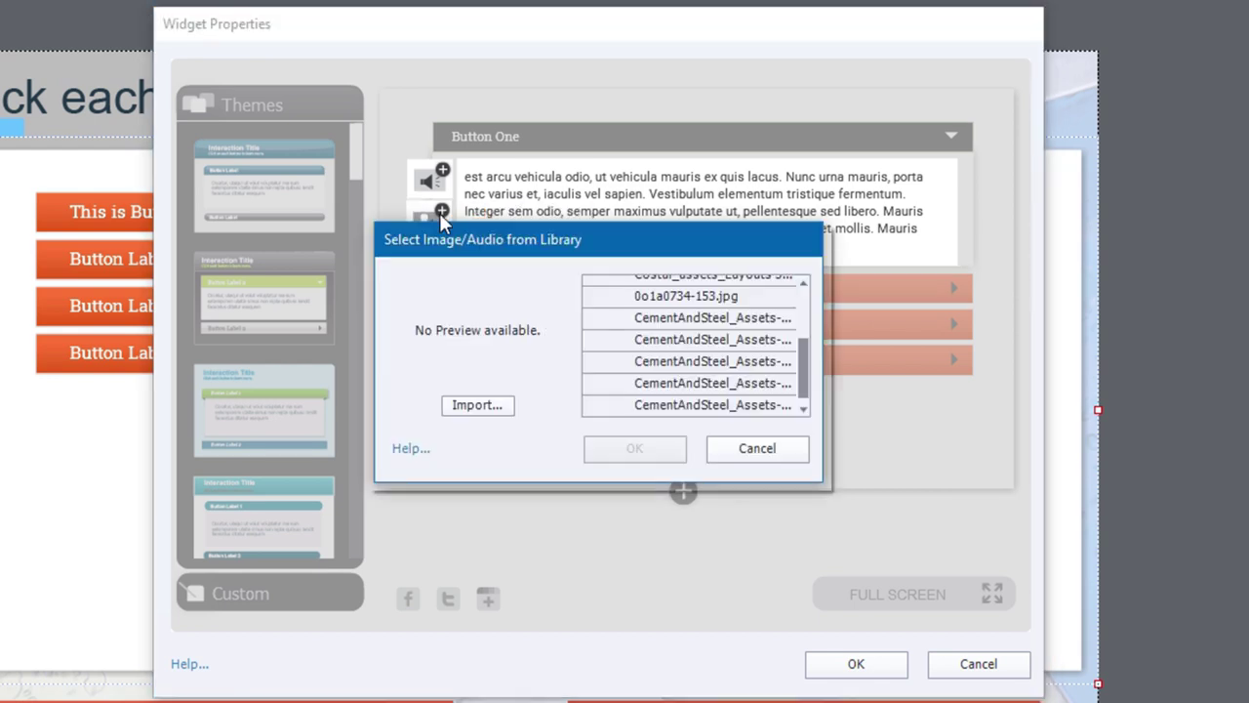
left_click(684, 298)
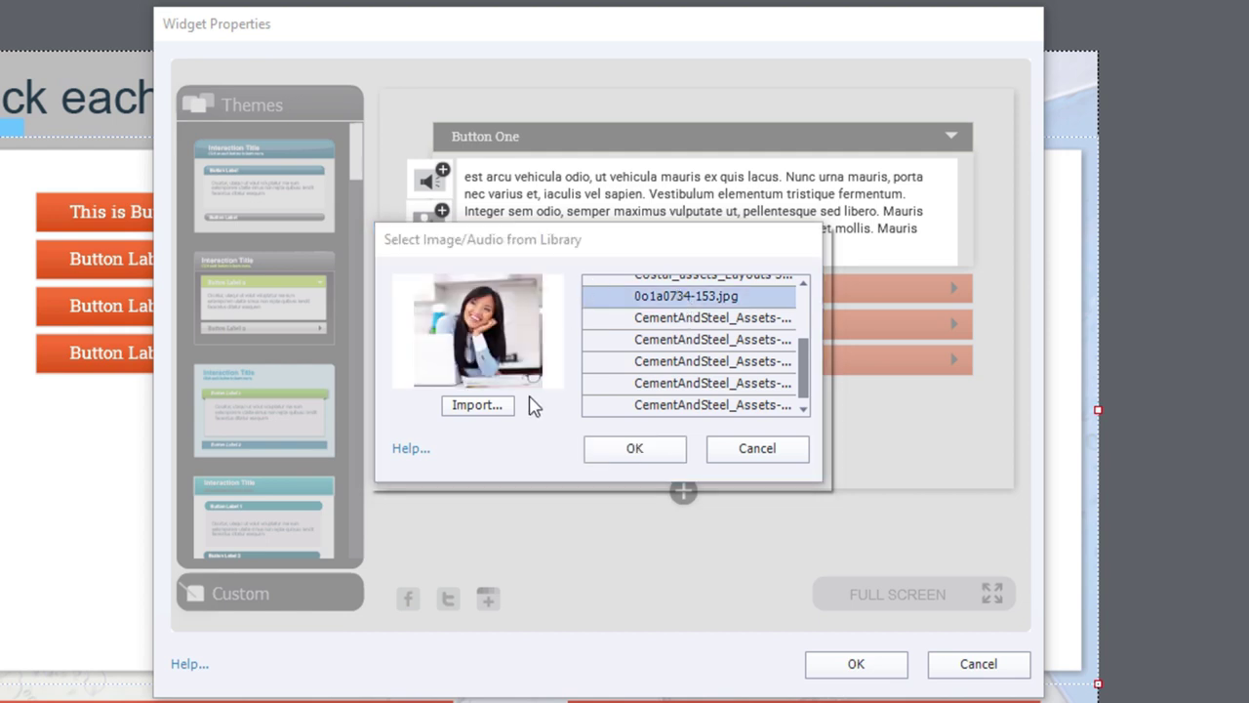
left_click(639, 448)
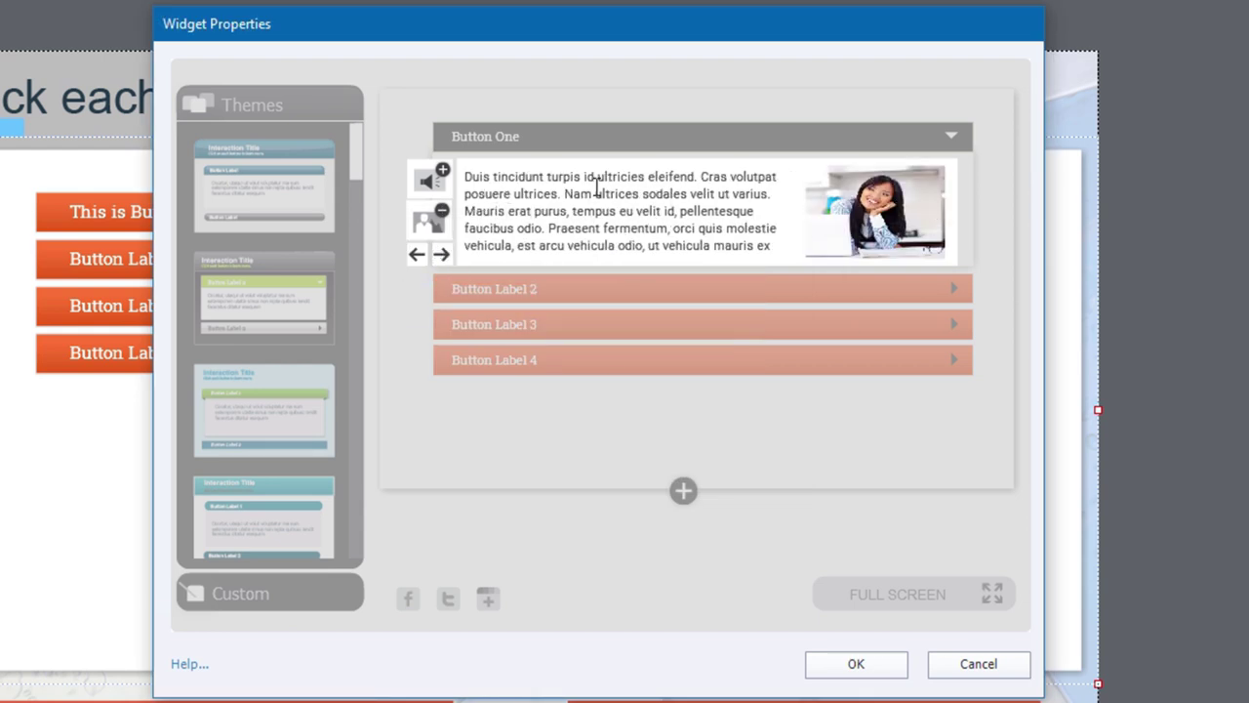
left_click(418, 255)
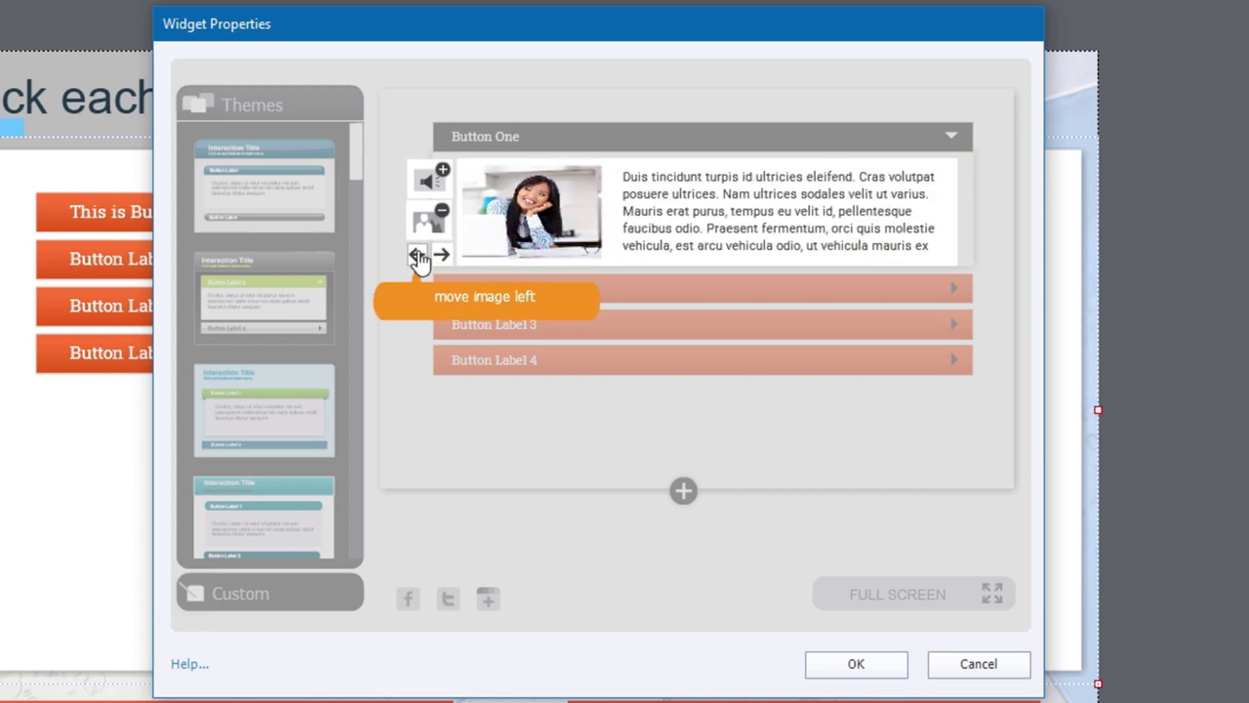
left_click(442, 256)
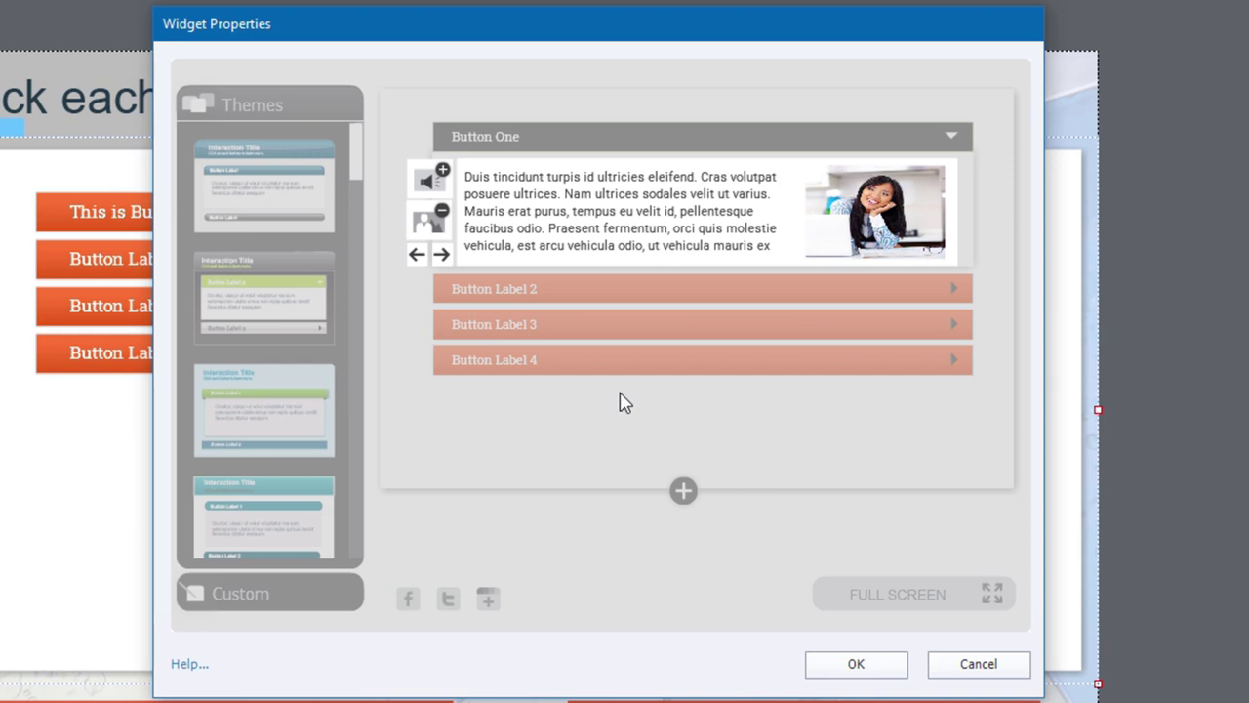
Step: Rename the second item 'Button Two' and paste a paragraph as its content
left_click(606, 298)
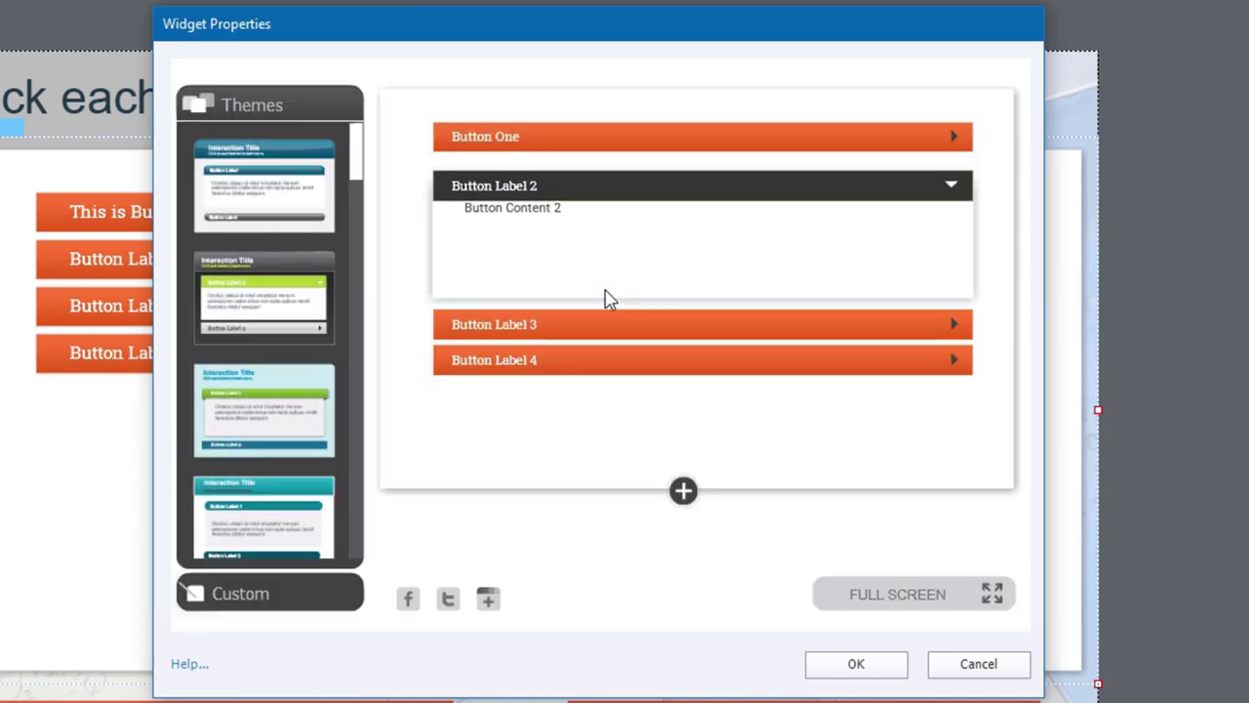
double_click(519, 182)
type("Button")
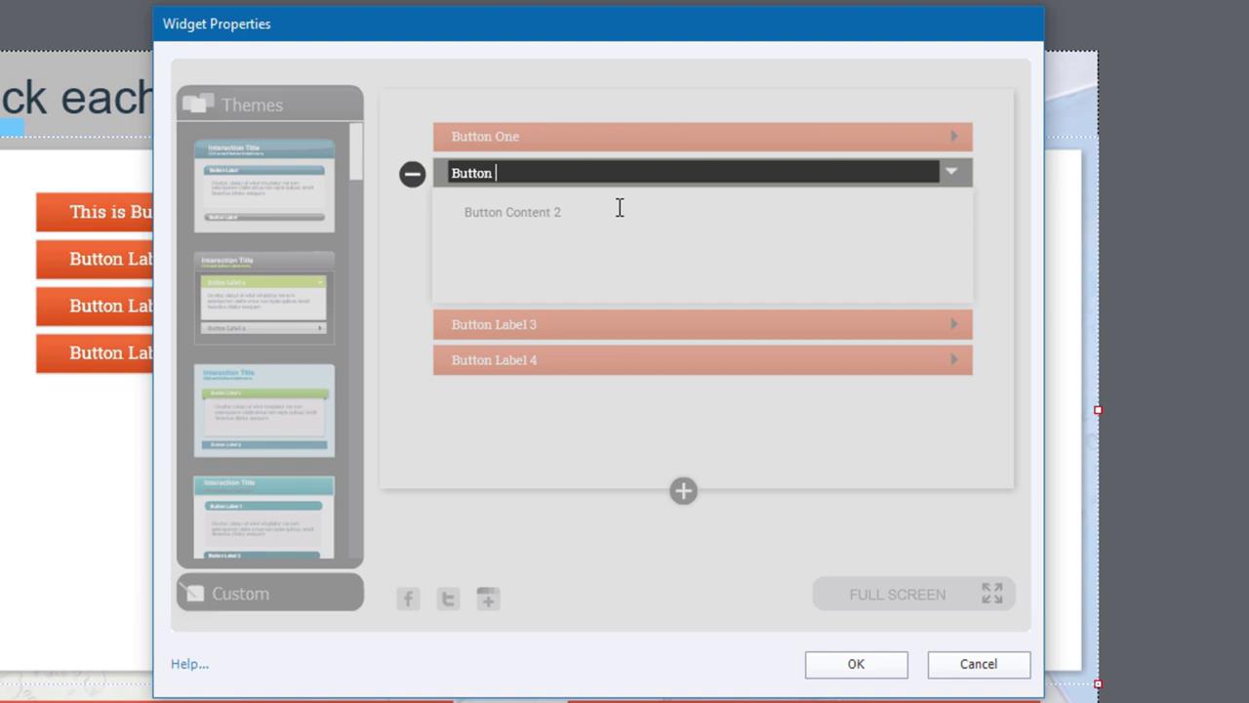
double_click(618, 208)
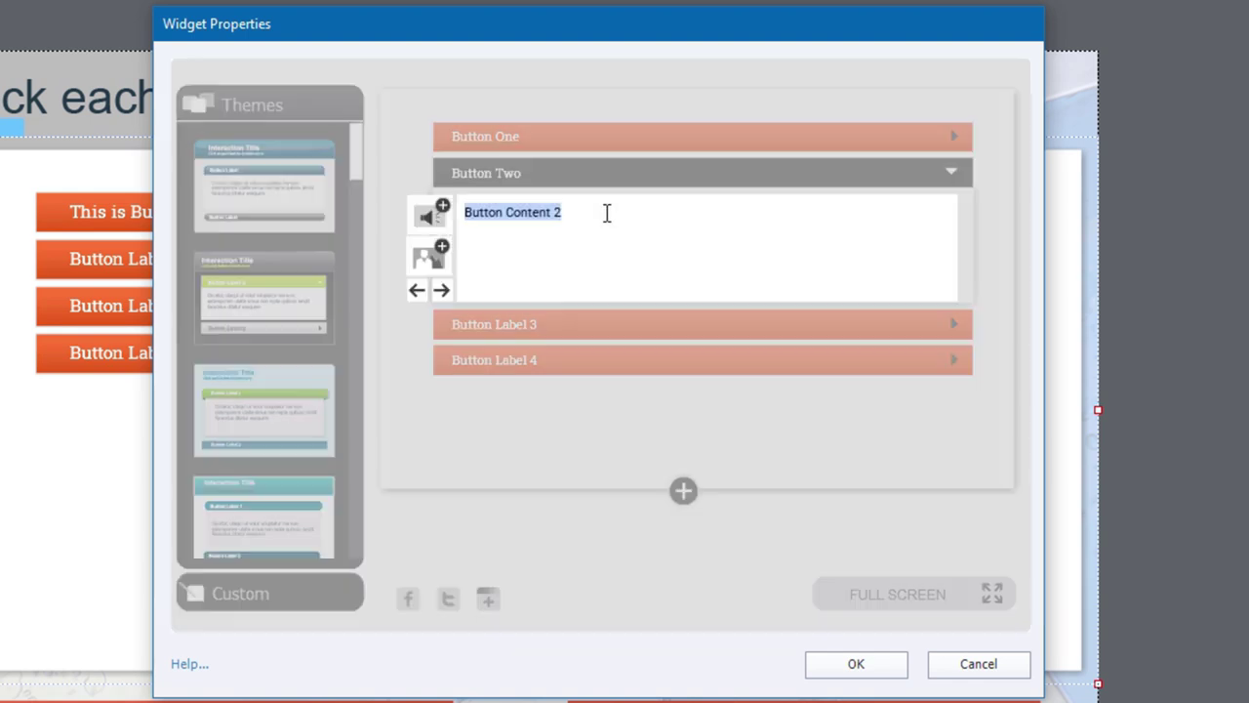
key("ctrl+v")
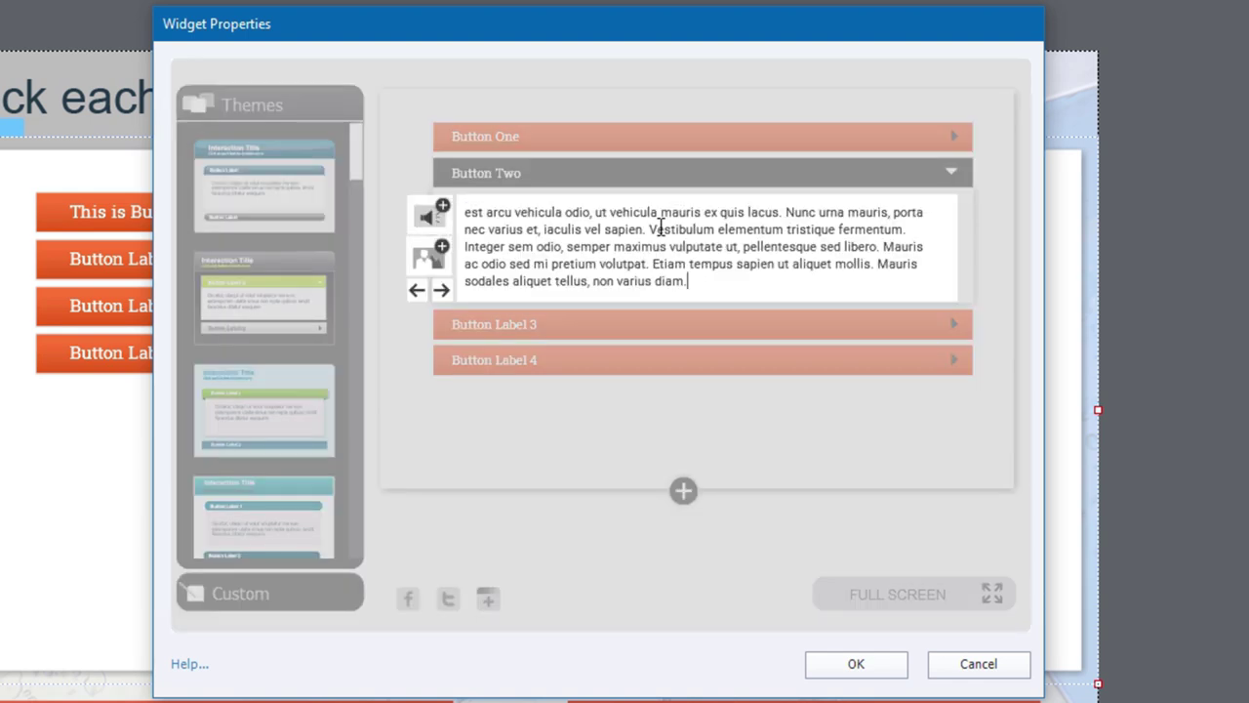
left_click(642, 332)
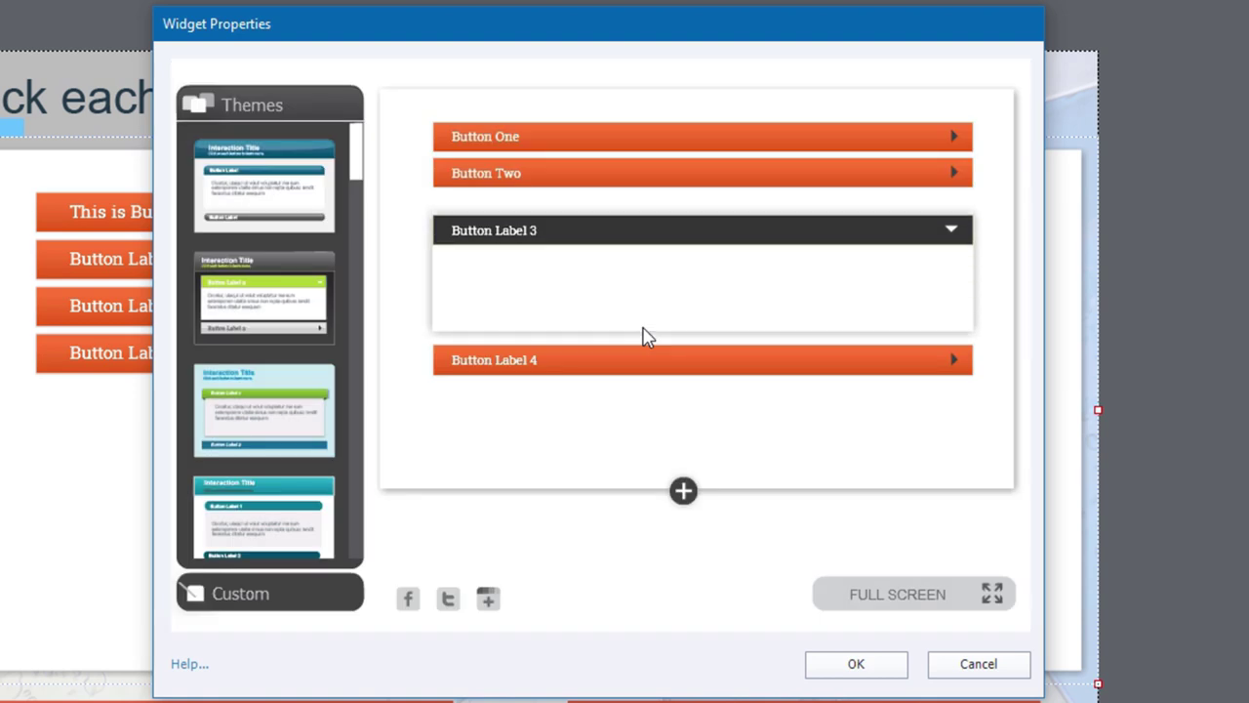
Step: Rename the third item 'Button Three' and delete the fourth accordion item
double_click(557, 214)
type("But")
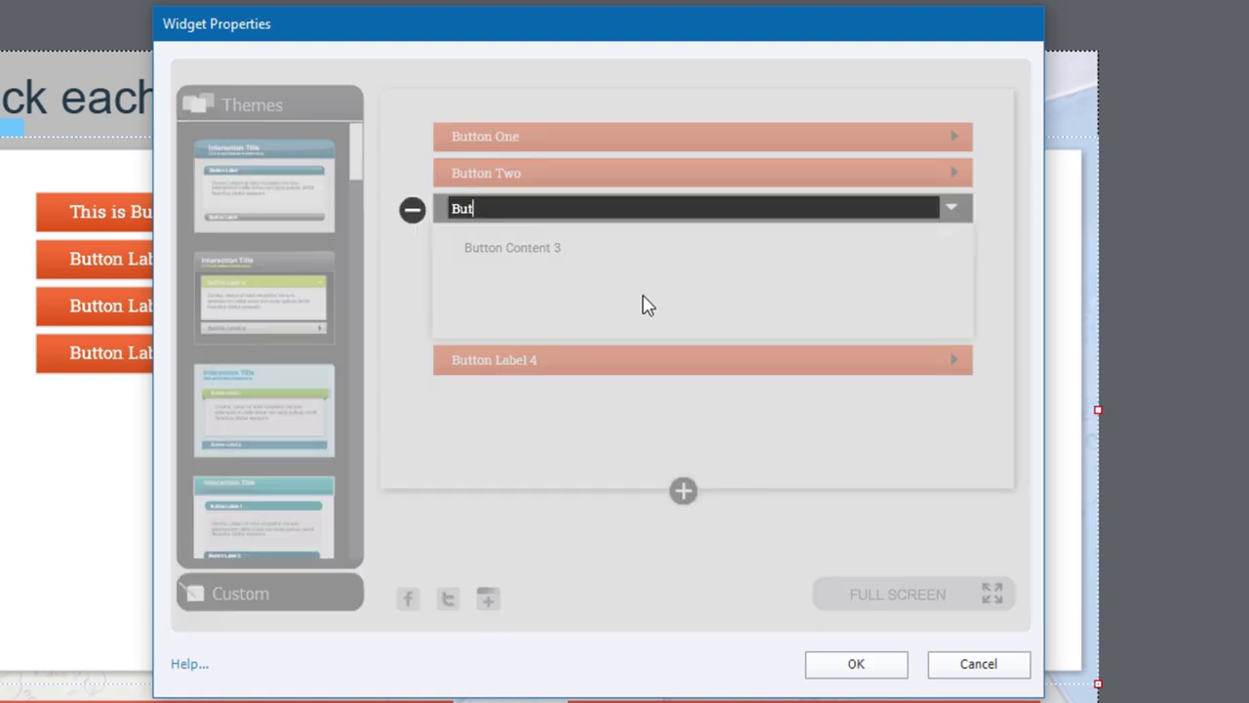
type("ton Three")
double_click(586, 256)
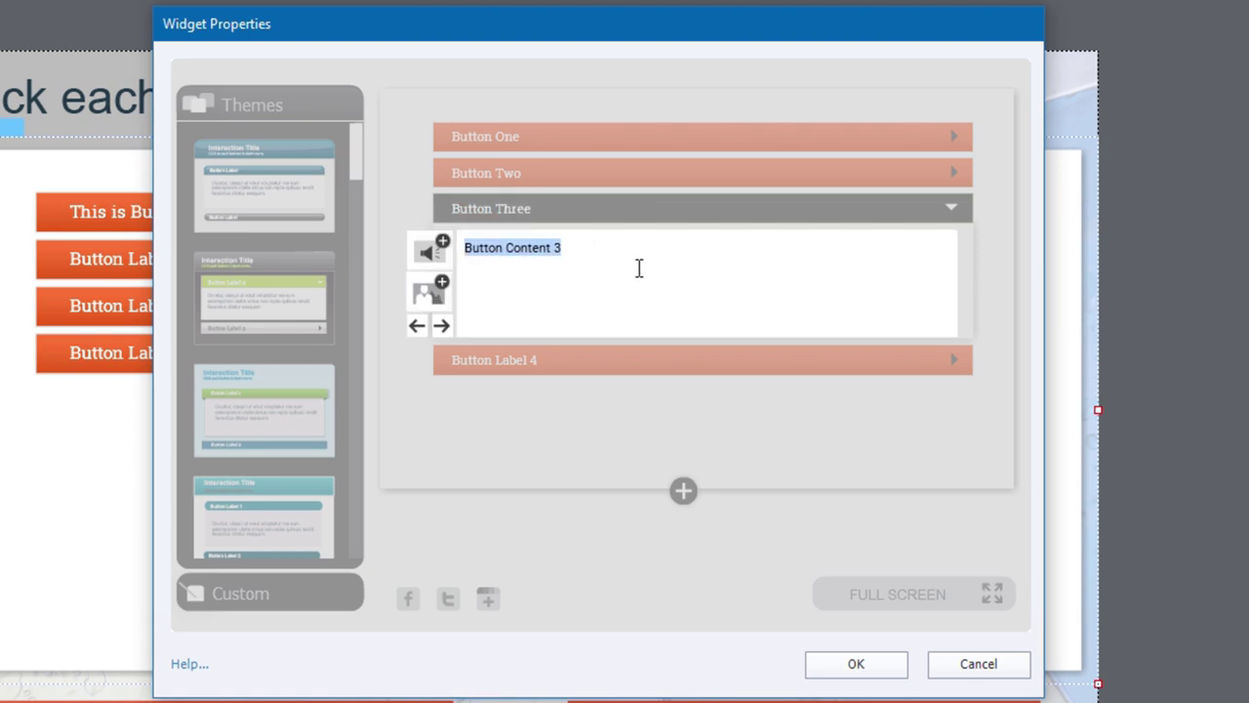
left_click(560, 363)
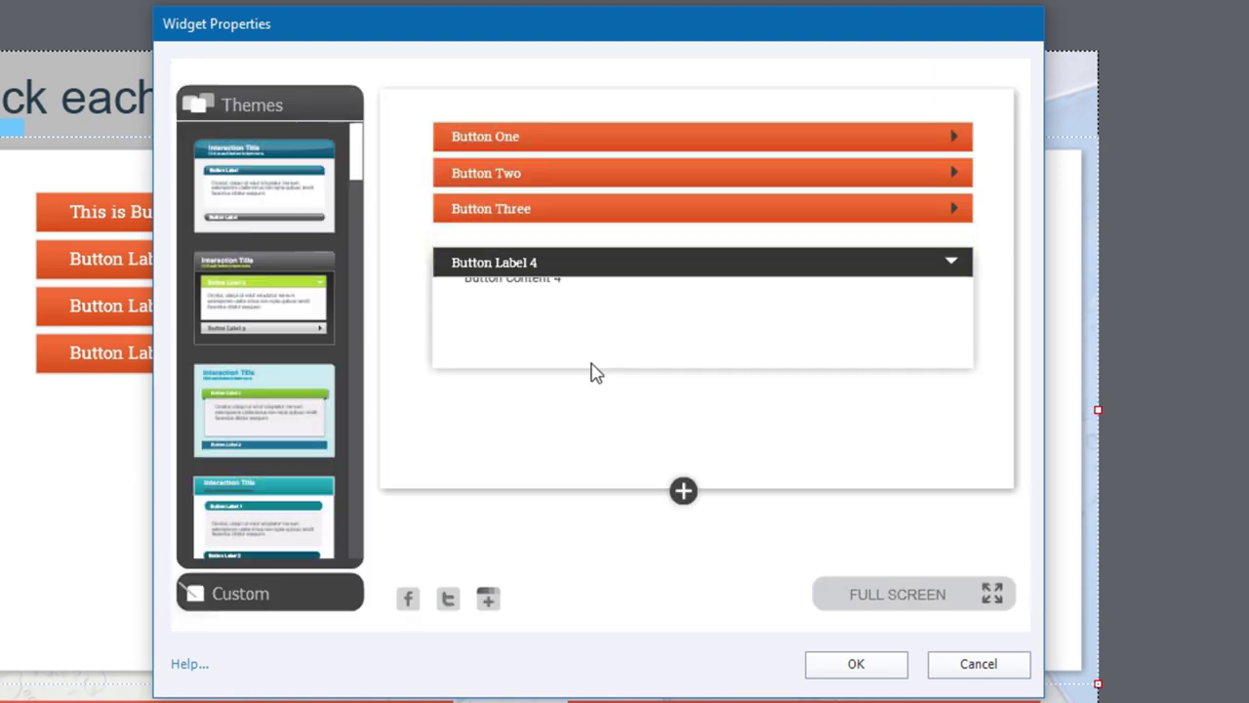
left_click(564, 252)
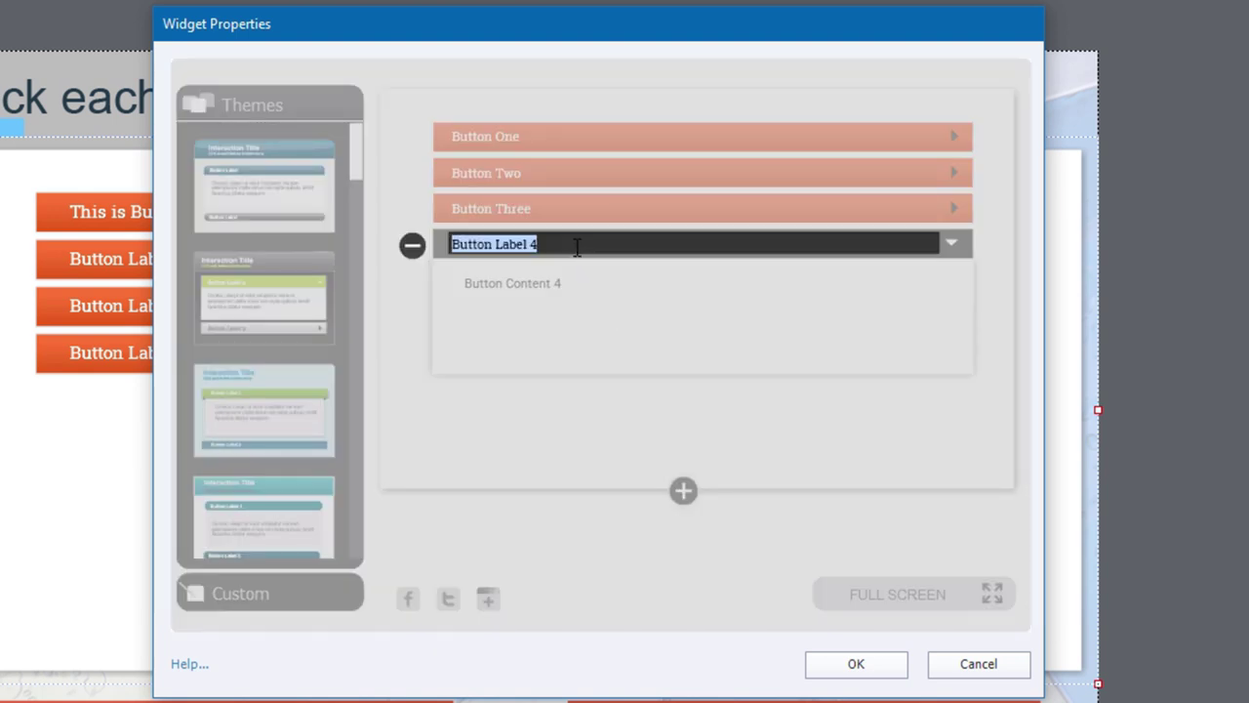
left_click(413, 250)
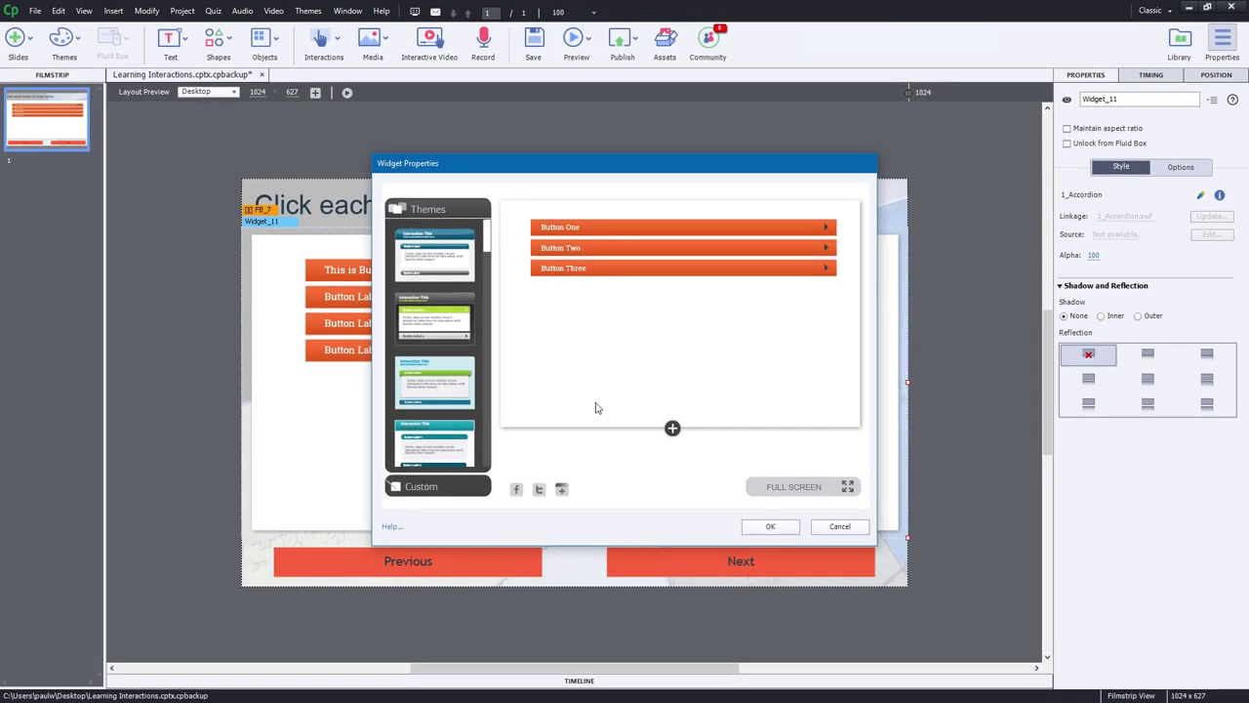
Step: Apply the three-button accordion to the slide and launch a Project preview
left_click(770, 526)
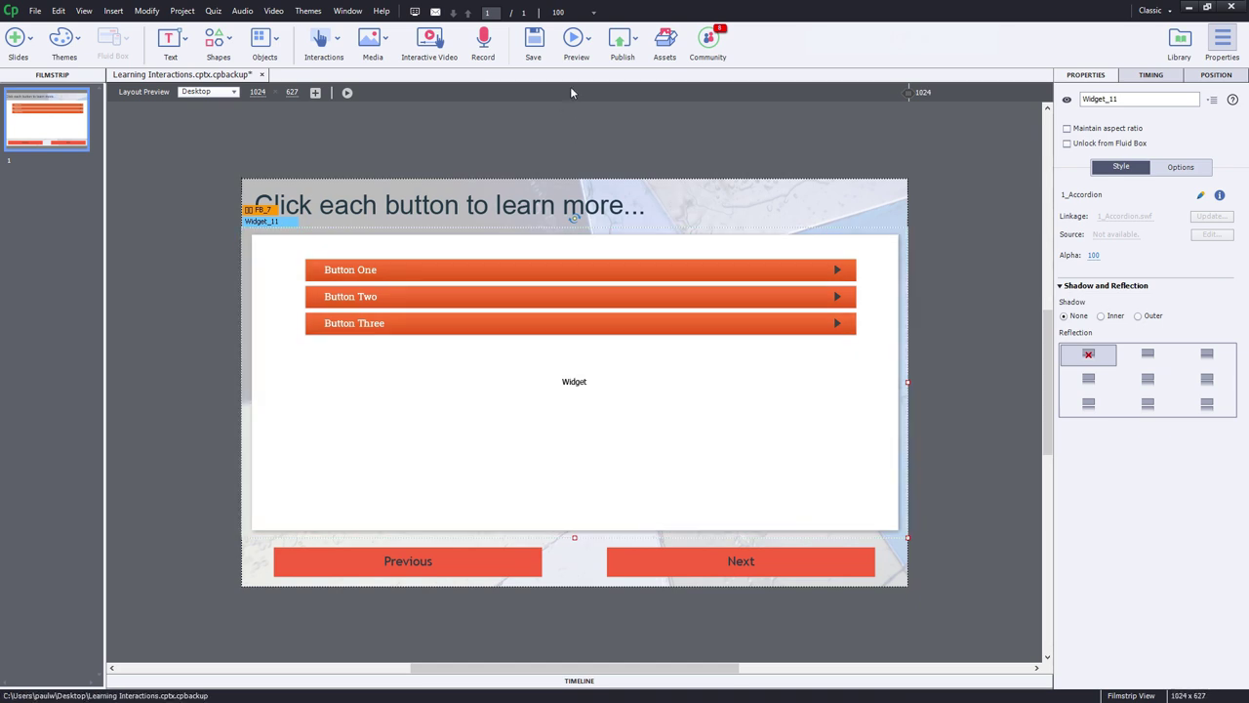
left_click(586, 38)
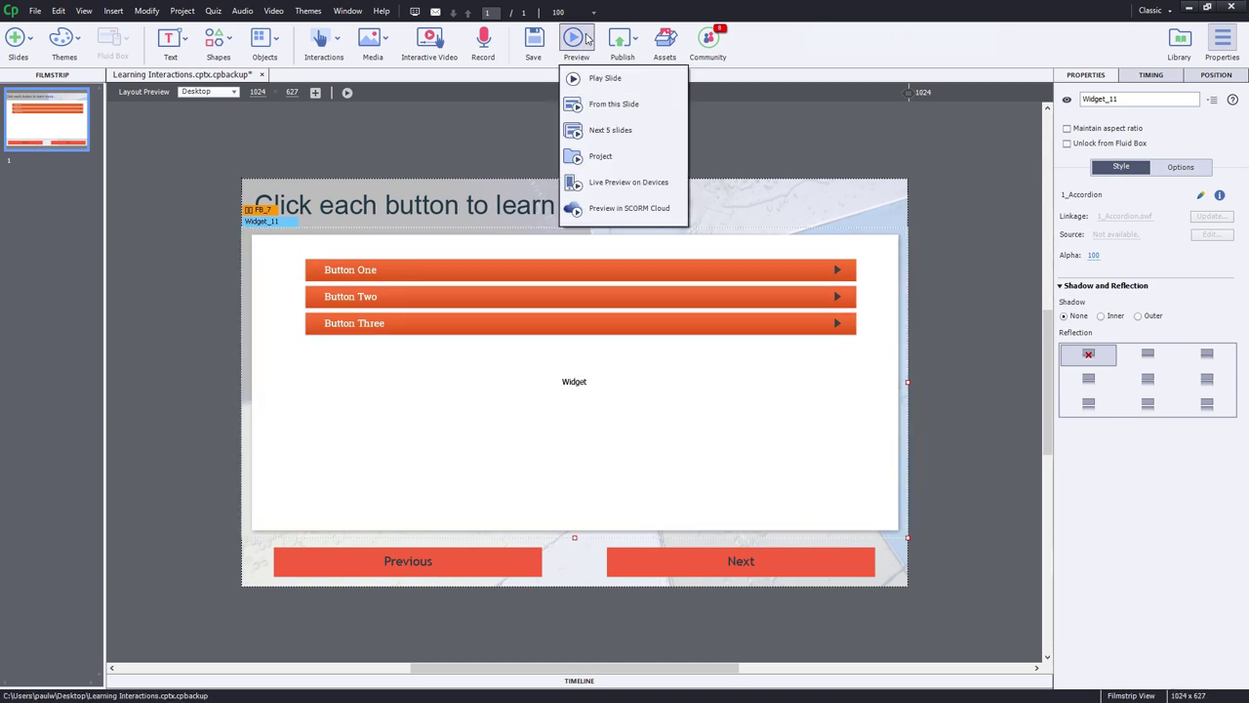
left_click(599, 156)
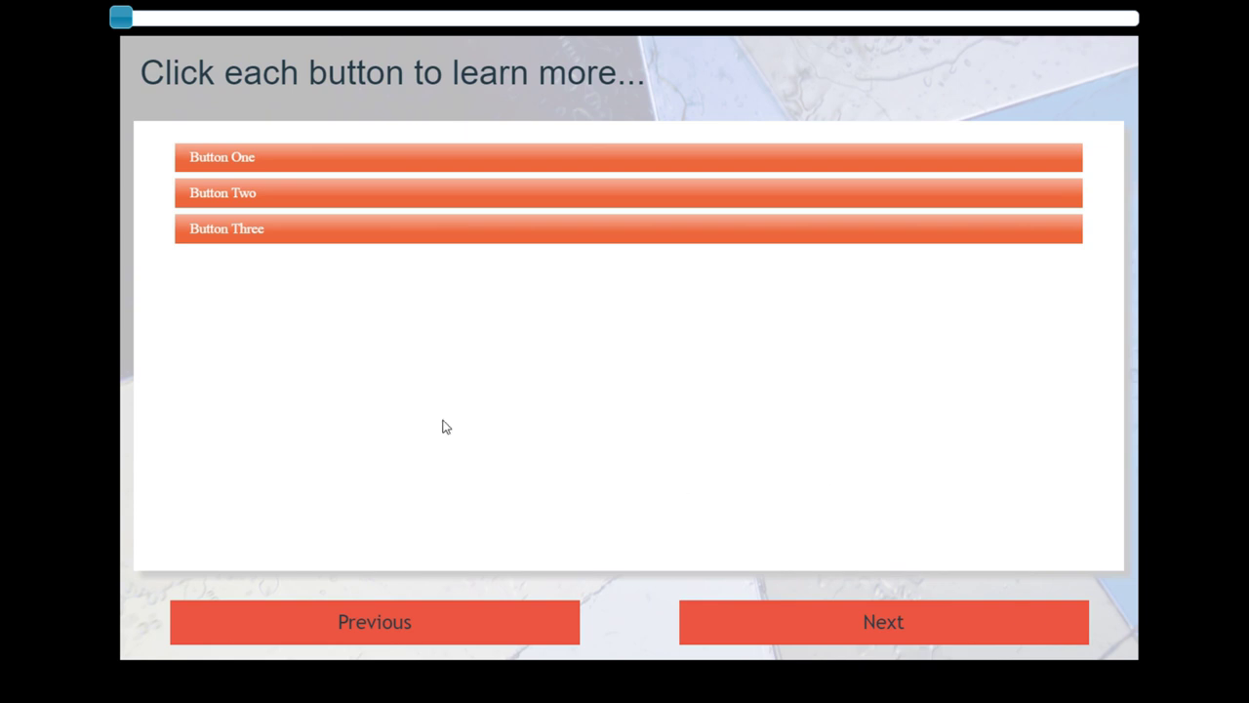
Step: Expand Button One, Two and Three in turn, then reopen Button Two and Button One
left_click(265, 166)
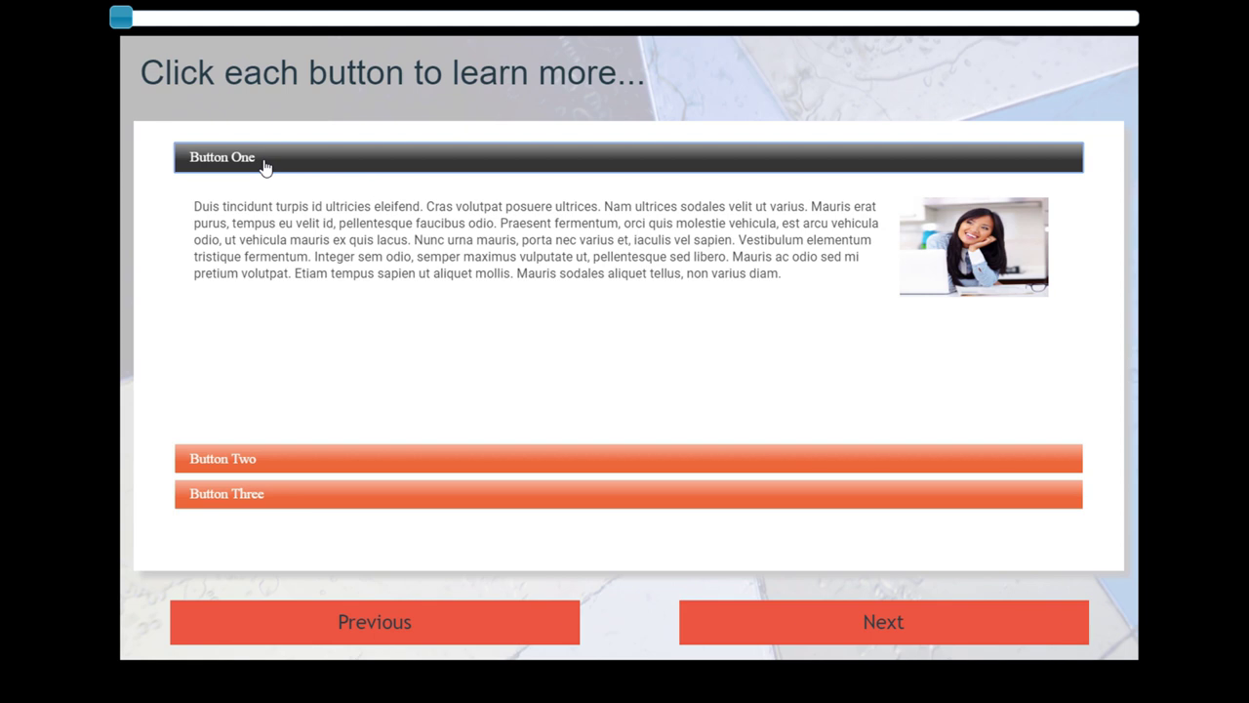
left_click(441, 465)
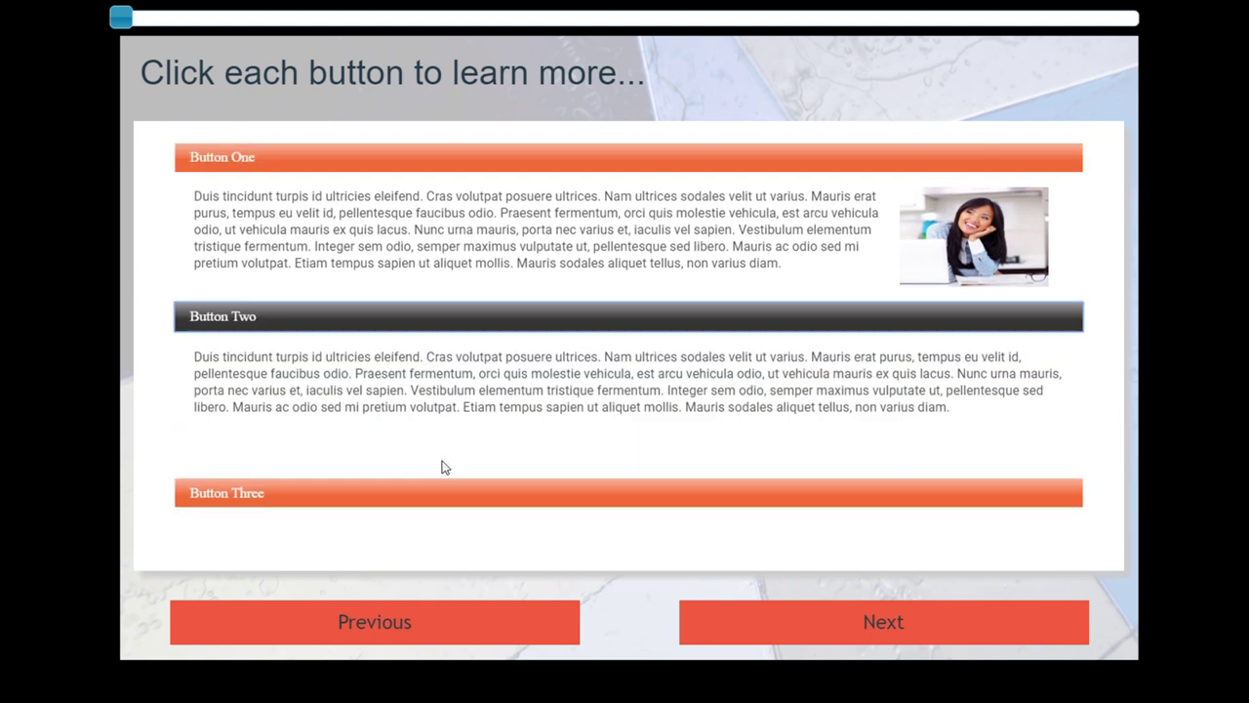
left_click(441, 497)
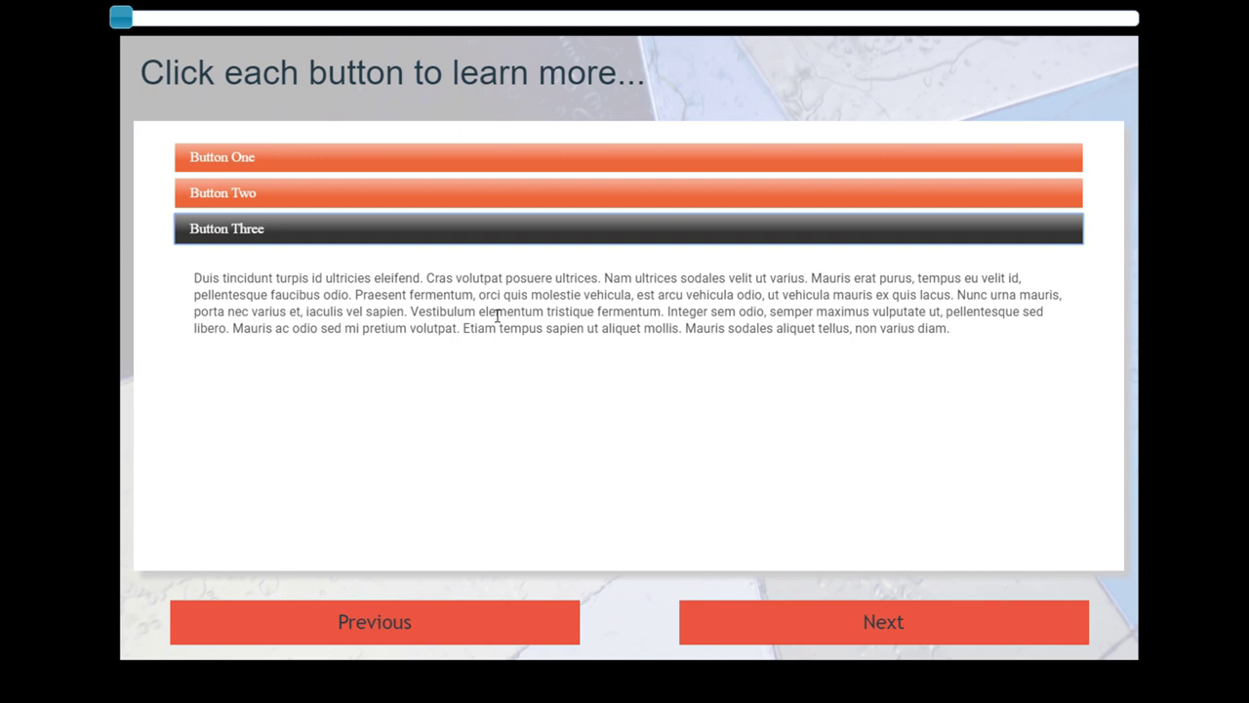
left_click(493, 199)
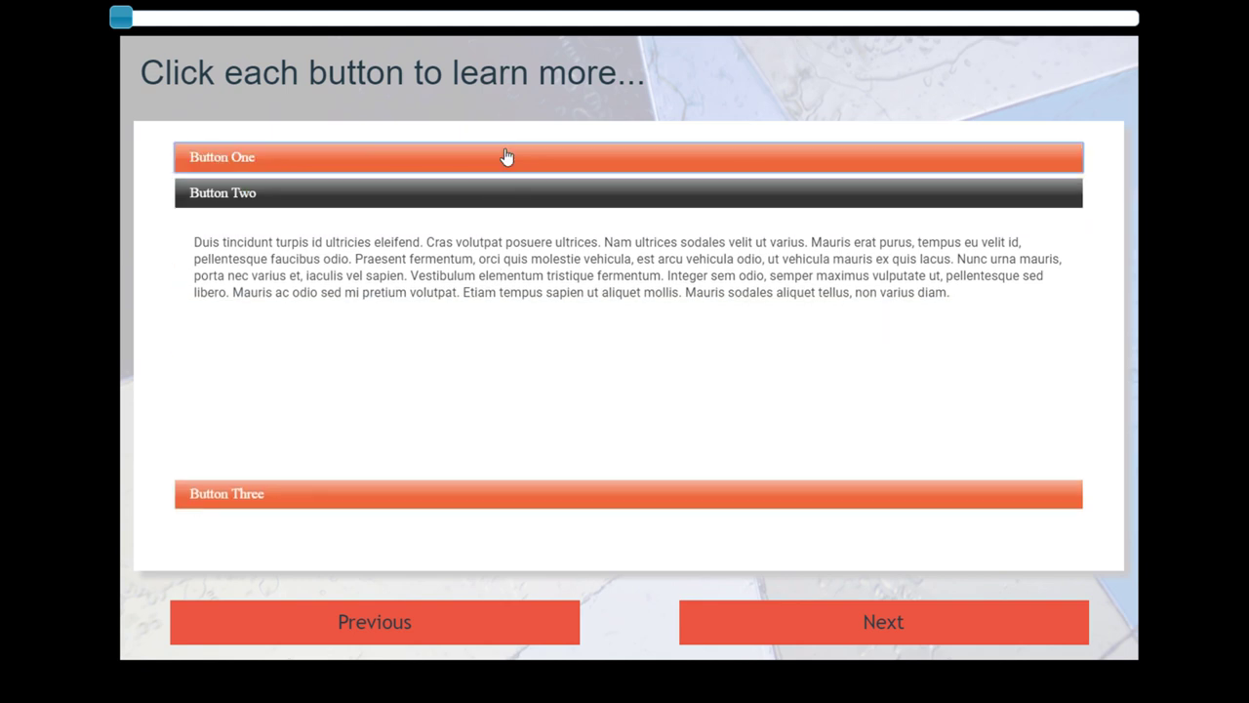
left_click(508, 159)
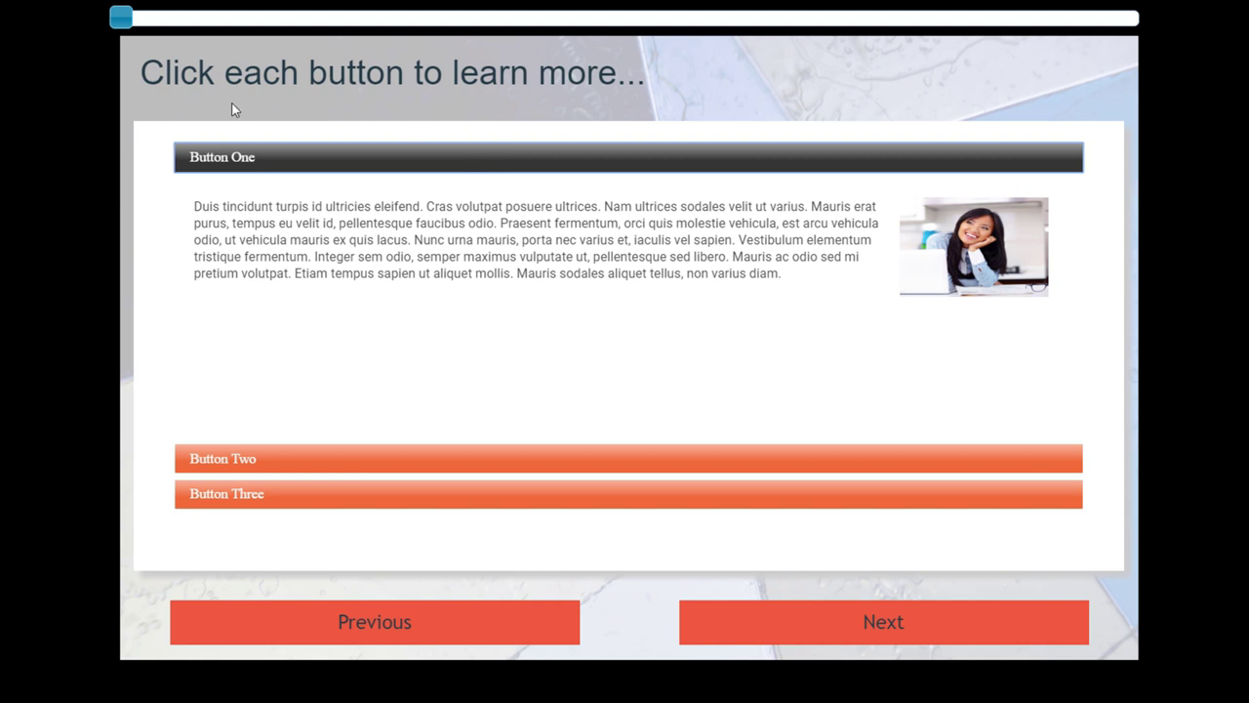
Step: Narrow the preview to 364-pixel phone width and check Button Two and Button Three expand and scroll
left_click_drag(122, 17, 1210, 7)
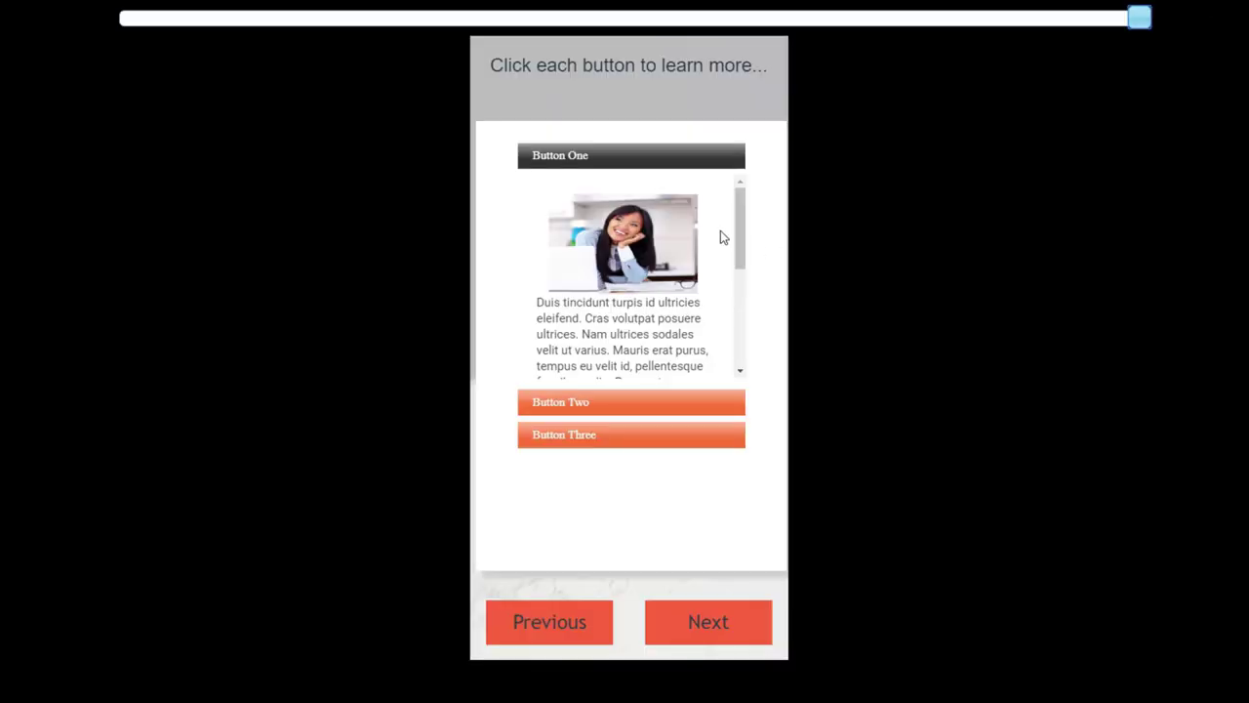
mouse_move(742, 209)
left_mouse_down()
mouse_move(746, 332)
mouse_move(745, 230)
left_mouse_up()
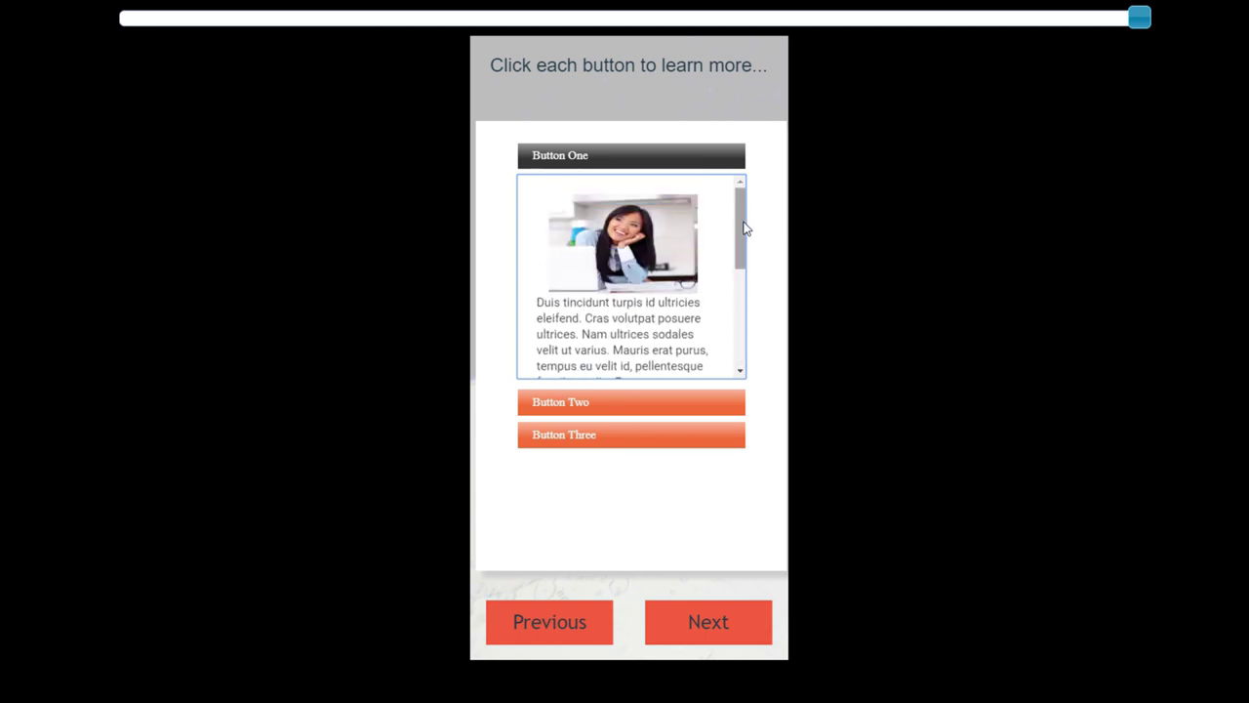
left_click(636, 404)
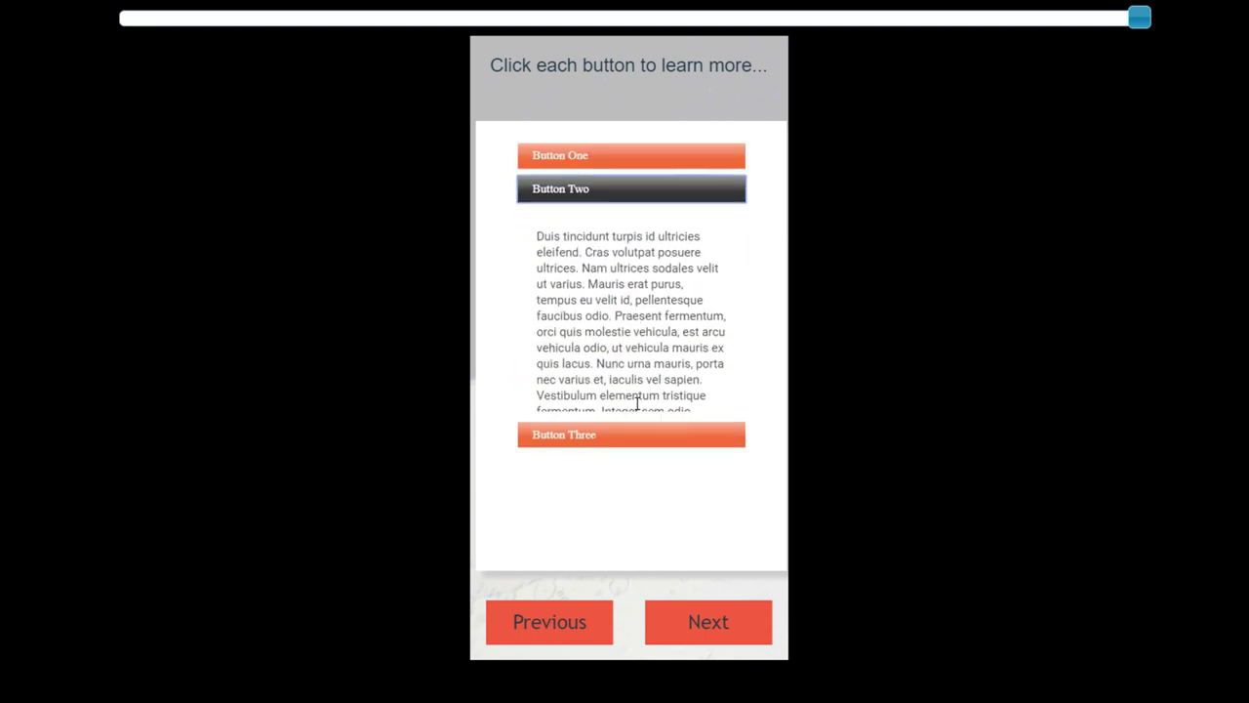
left_click_drag(745, 243, 740, 359)
left_click(661, 436)
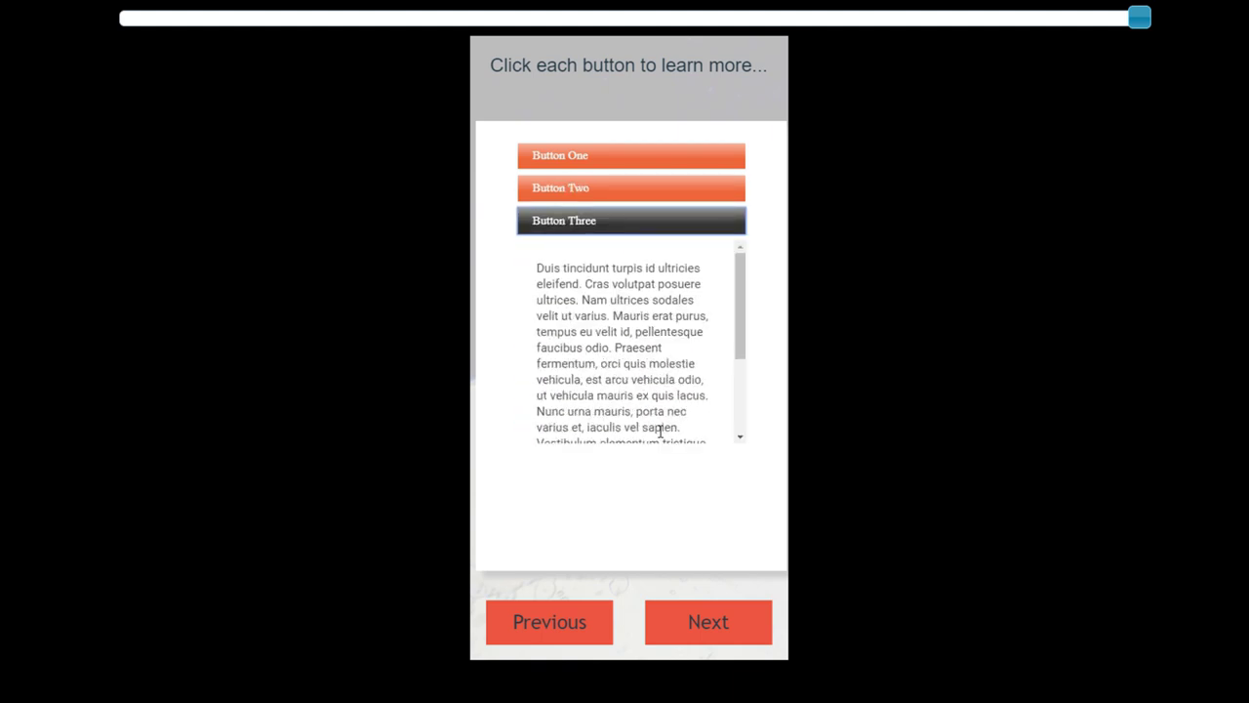
left_click_drag(742, 271, 744, 354)
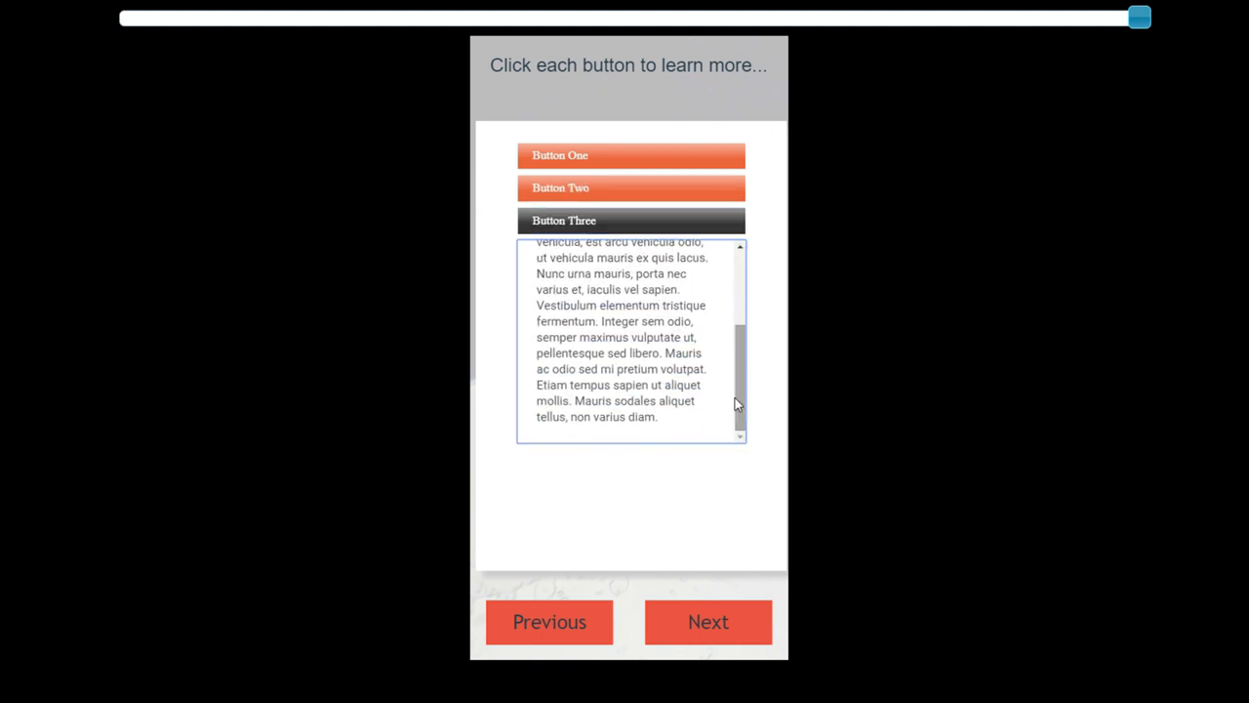